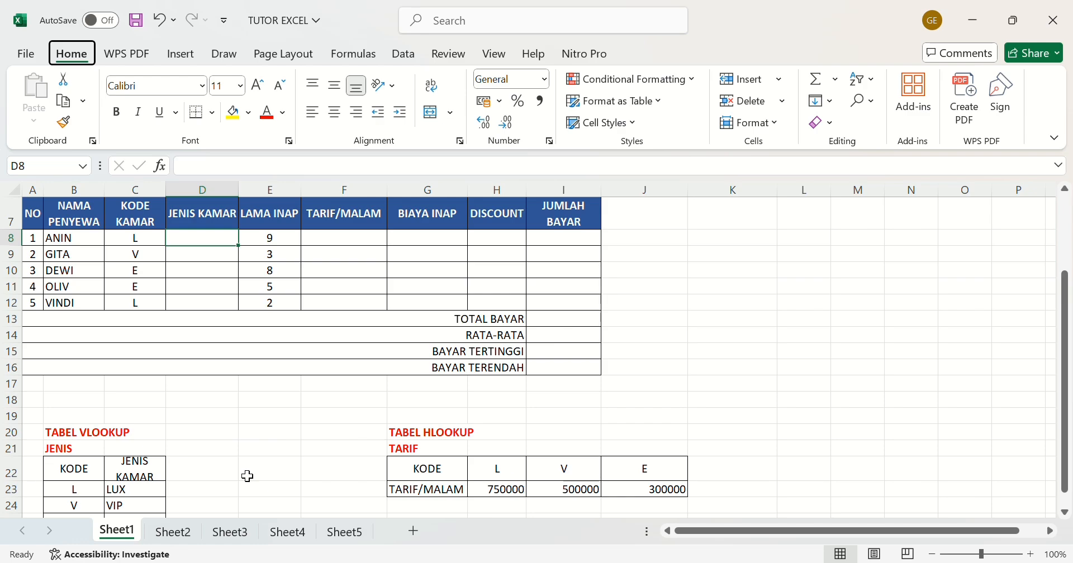
Enter =VLOOKUP(C8;JENIS_1;2;FALSE) in D8, using B23:C25 as the lookup table, and fill the formula through D12
{"action": "left_click", "coordinate": [620, 340]}
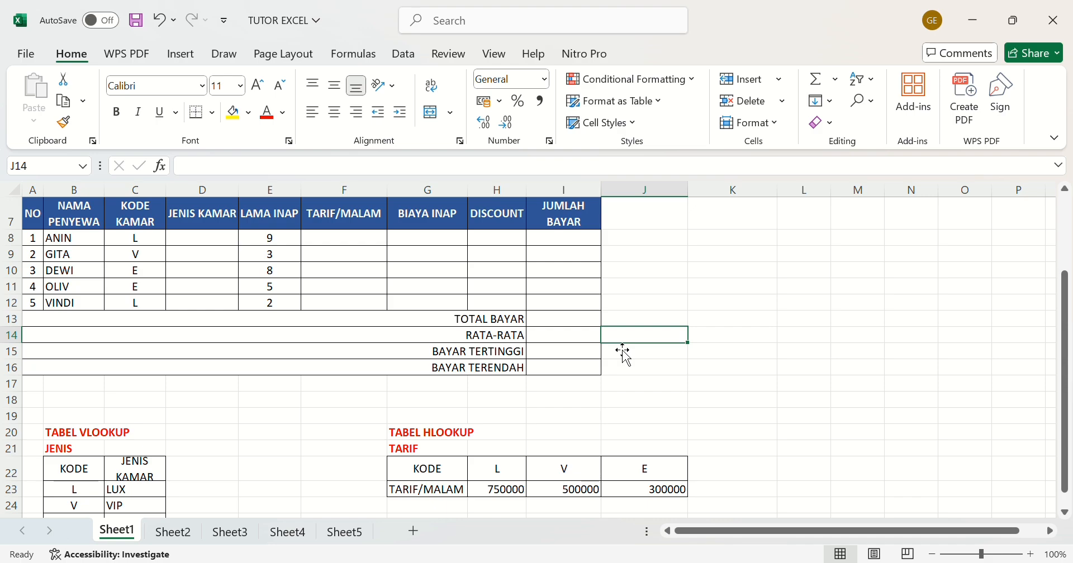
{"action": "left_click", "coordinate": [223, 241]}
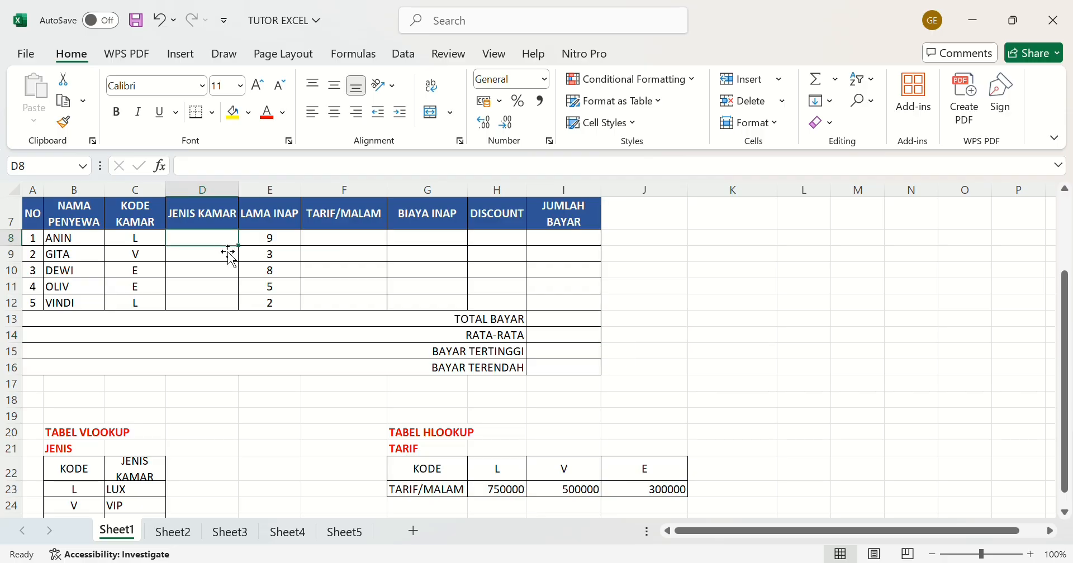
{"action": "type", "text": "="}
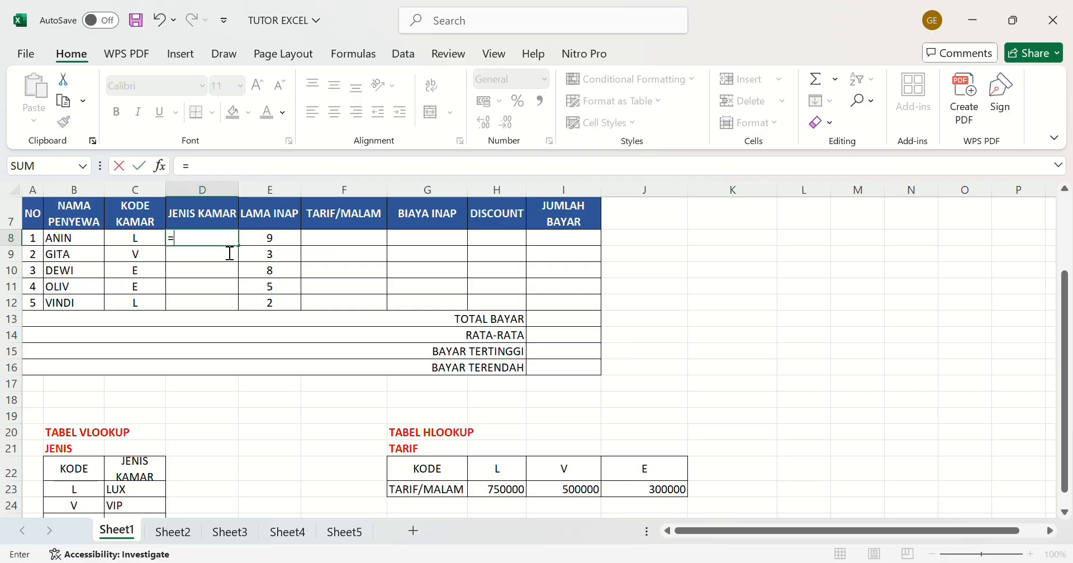
{"action": "type", "text": "VLOOKUP"}
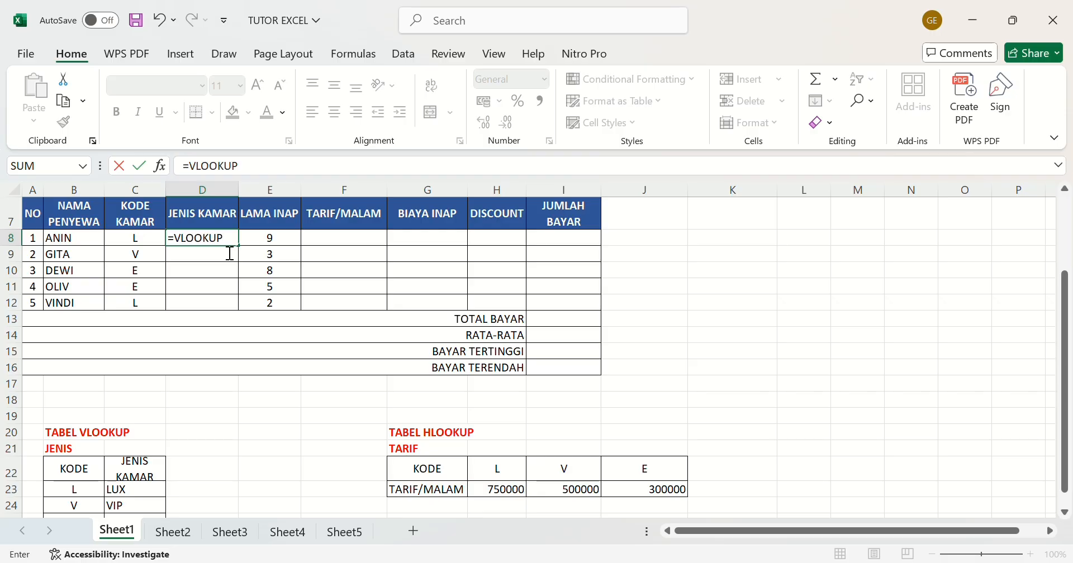
{"action": "type", "text": "("}
{"action": "scroll", "coordinate": [192, 401], "scroll_direction": "down", "scroll_amount": 1}
{"action": "scroll", "coordinate": [192, 401], "scroll_direction": "up", "scroll_amount": 1}
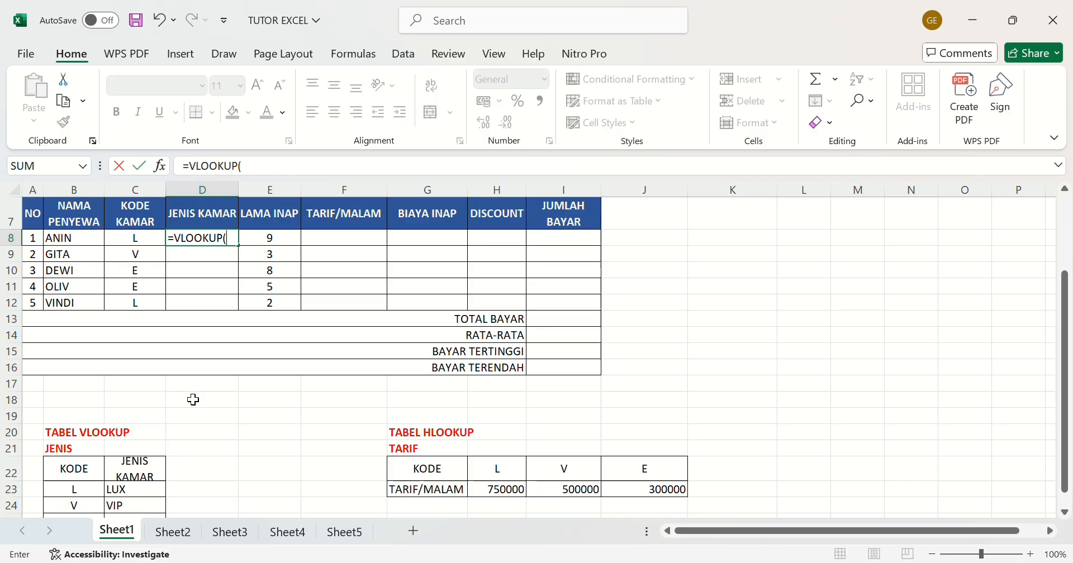
{"action": "left_click", "coordinate": [144, 240]}
{"action": "type", "text": ";"}
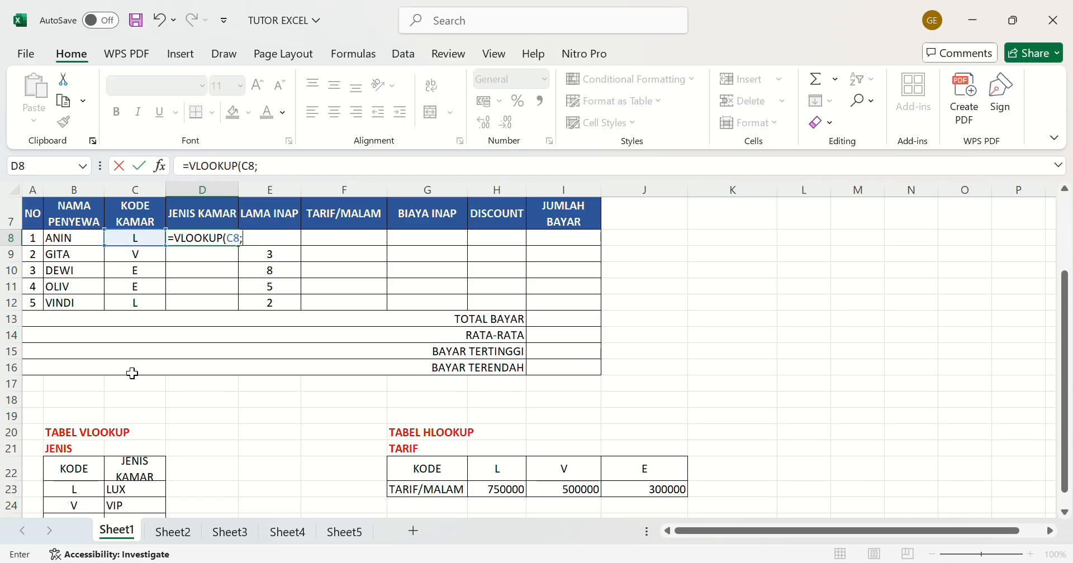
{"action": "scroll", "coordinate": [132, 373], "scroll_direction": "down", "scroll_amount": 2}
{"action": "left_click_drag", "start_coordinate": [74, 394], "coordinate": [147, 431]}
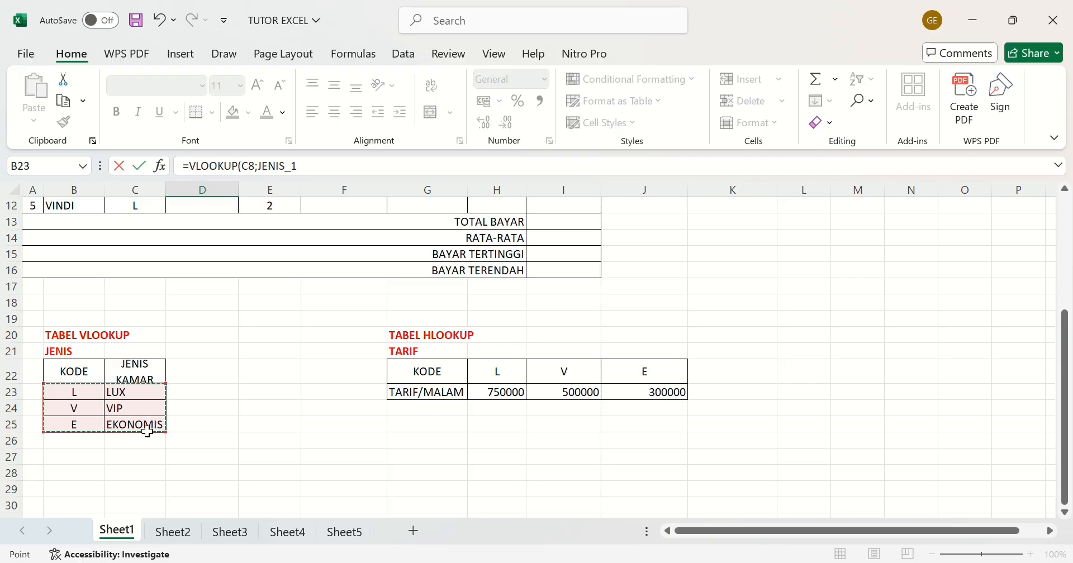
{"action": "type", "text": ";2"}
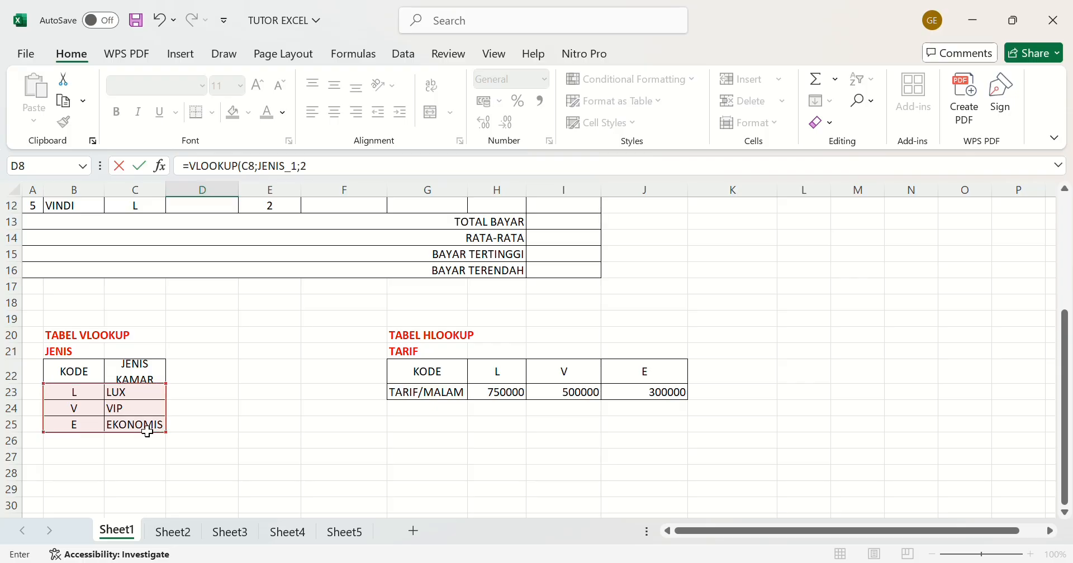
{"action": "scroll", "coordinate": [239, 388], "scroll_direction": "up", "scroll_amount": 2}
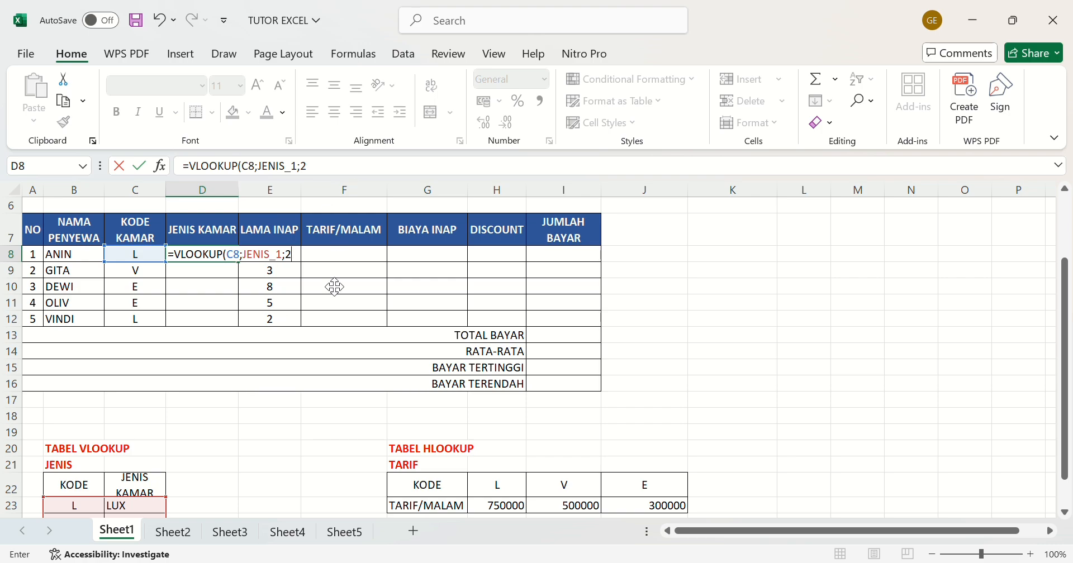
{"action": "type", "text": ";FALSE"}
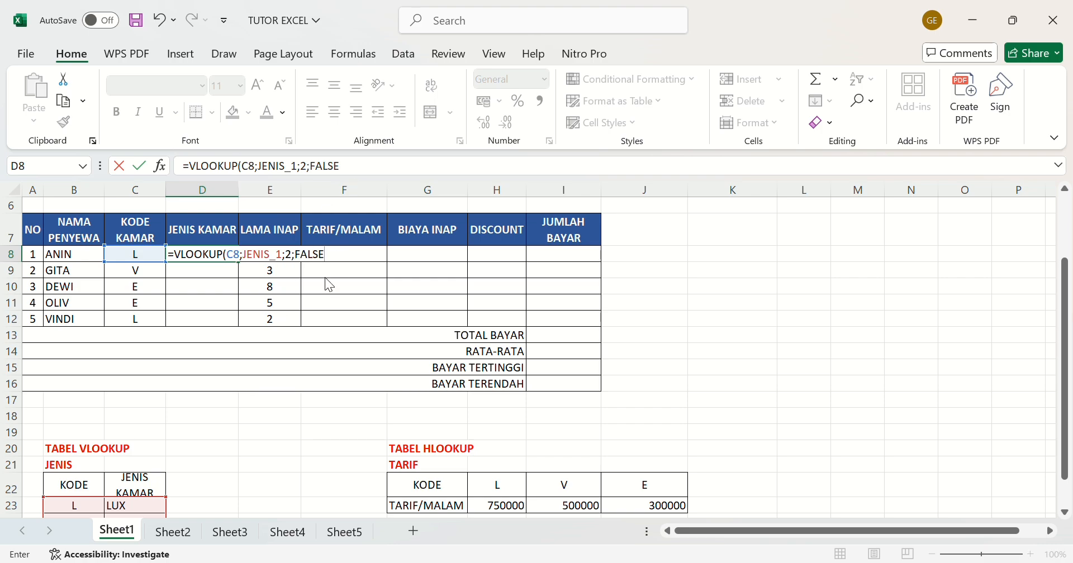
{"action": "type", "text": ")"}
{"action": "key", "text": "Return"}
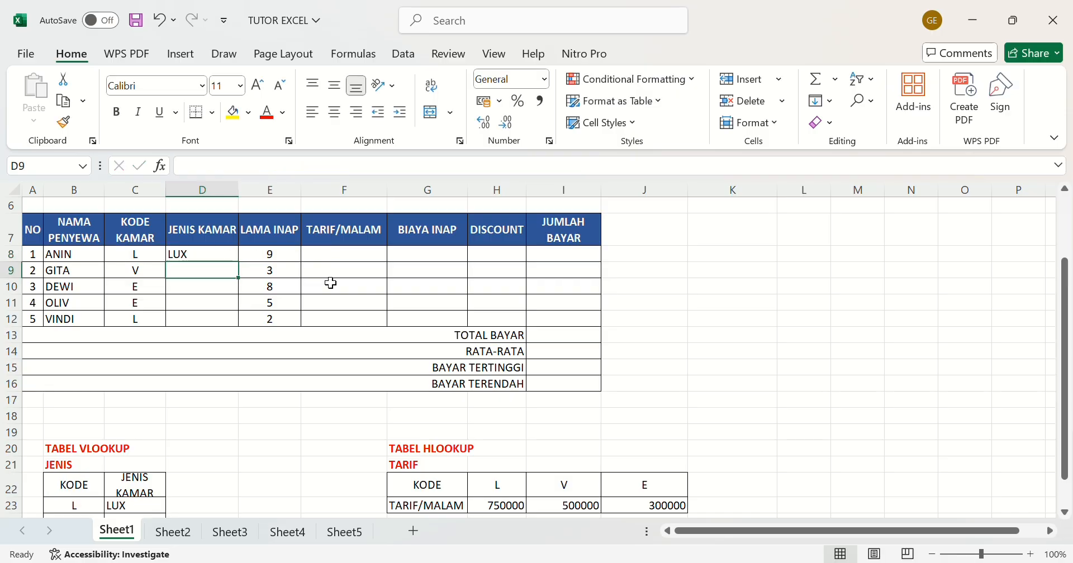
{"action": "left_click", "coordinate": [216, 260]}
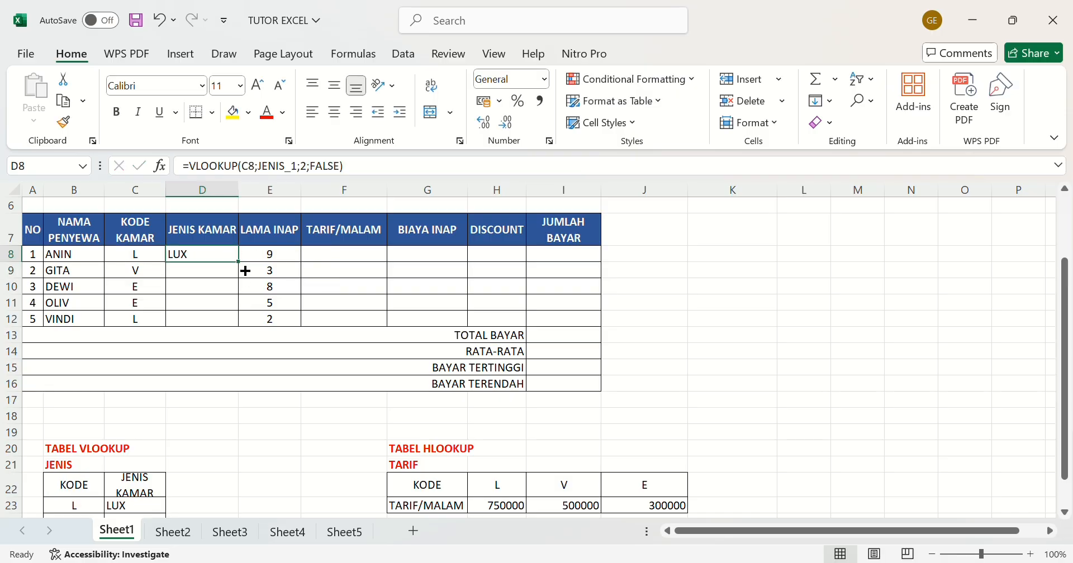
{"action": "left_click_drag", "start_coordinate": [242, 267], "coordinate": [241, 320]}
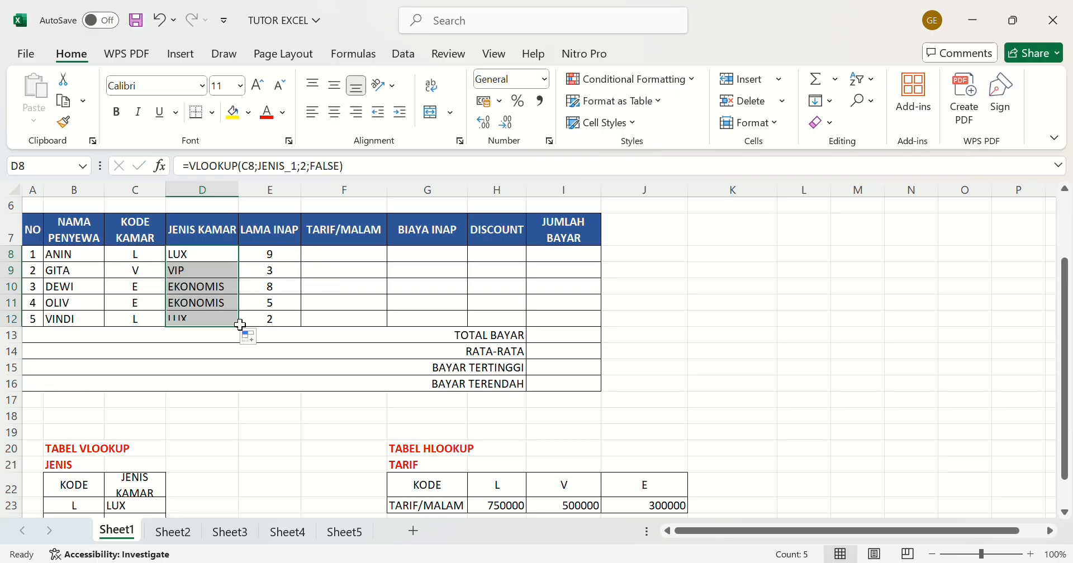
Enter =HLOOKUP(C8;TARIF;2;FALSE) in F8 for the nightly rate and fill the formula through F12
{"action": "left_click", "coordinate": [326, 261]}
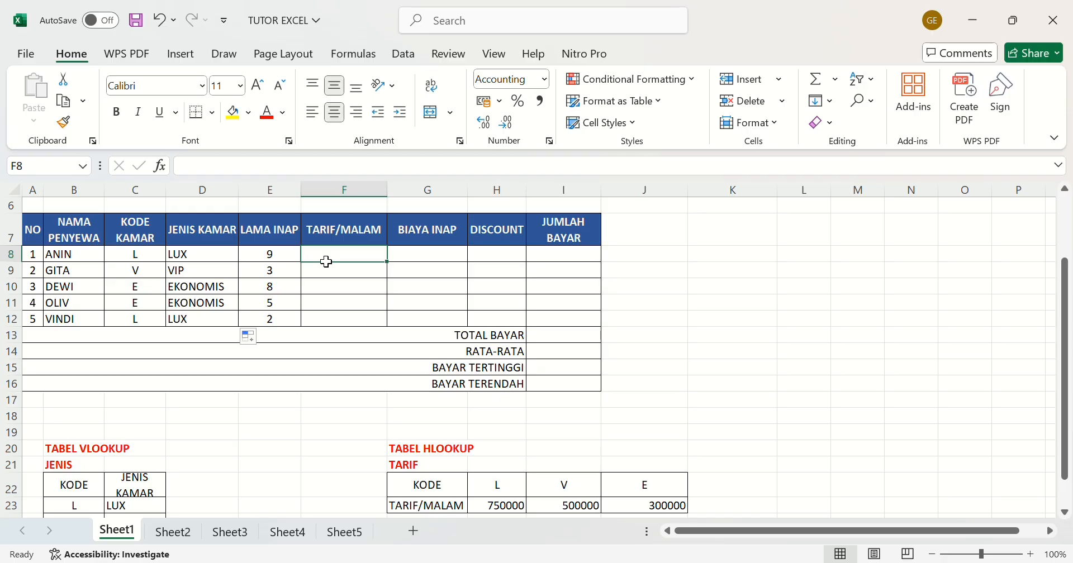
{"action": "type", "text": "=H"}
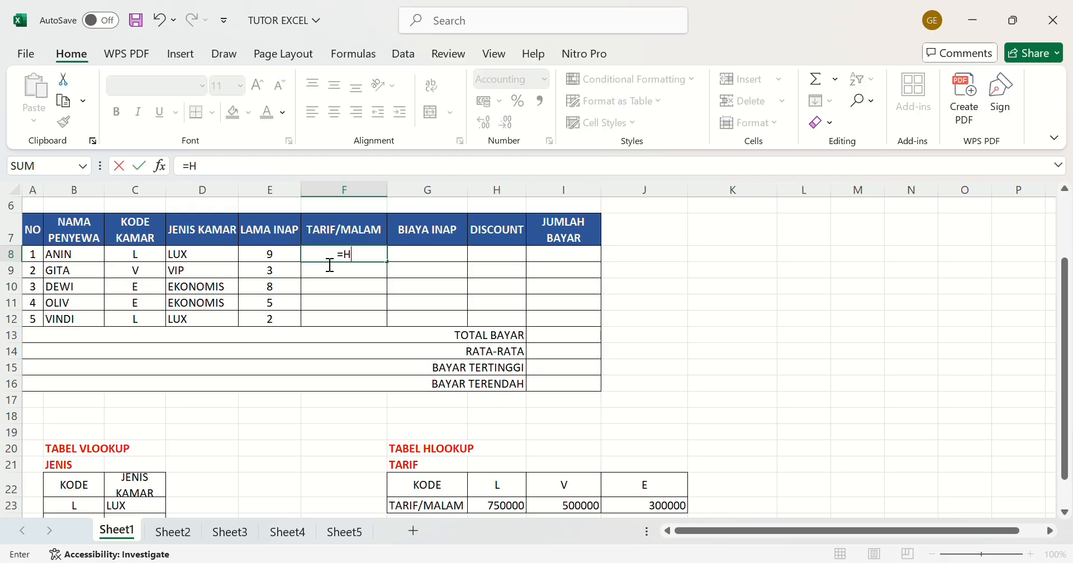
{"action": "type", "text": "LOOKUP("}
{"action": "left_click", "coordinate": [150, 259]}
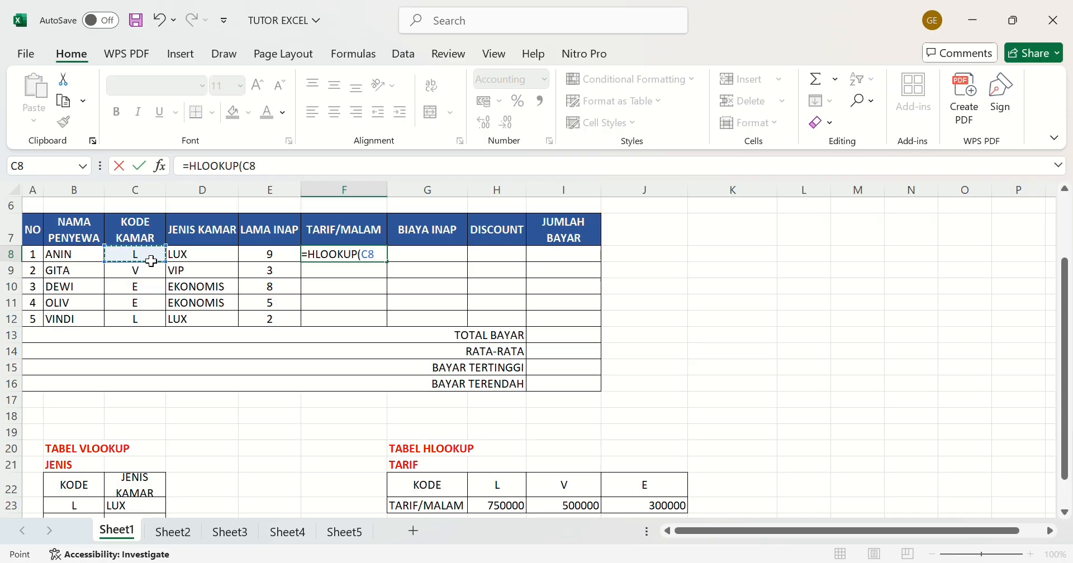
{"action": "type", "text": ";"}
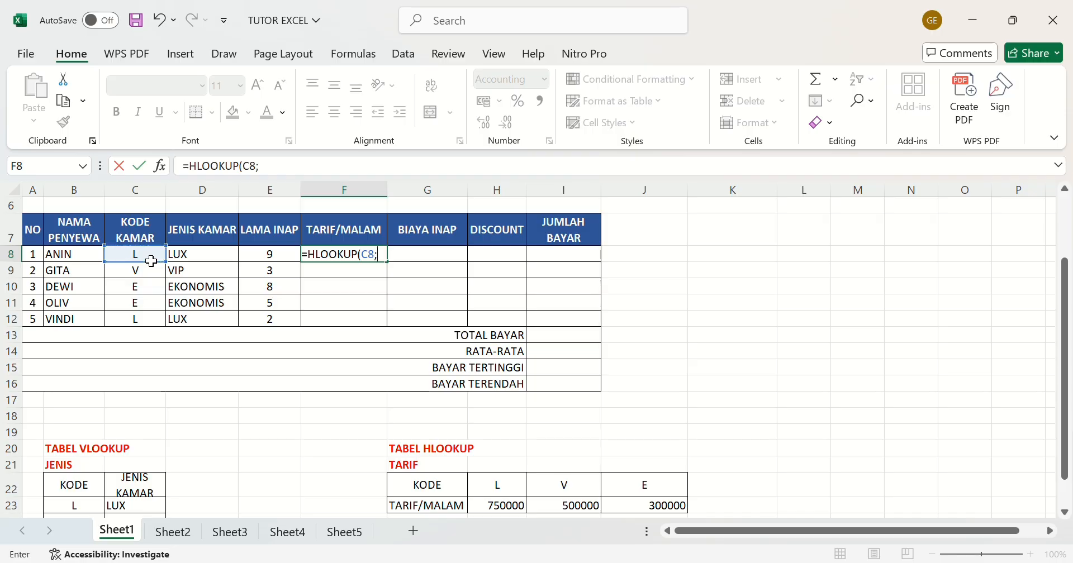
{"action": "type", "text": "TAR"}
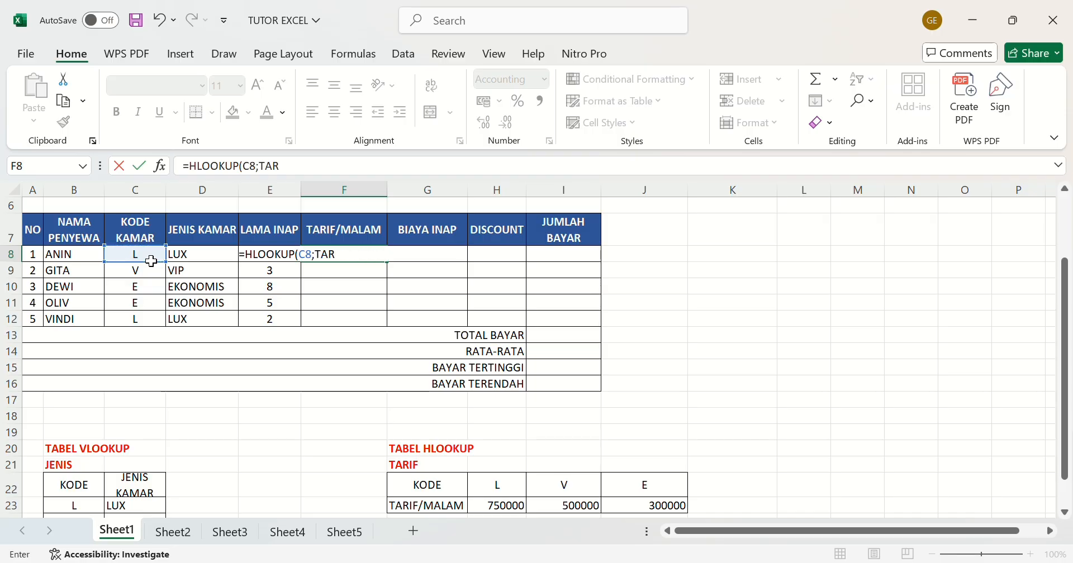
{"action": "type", "text": "IF"}
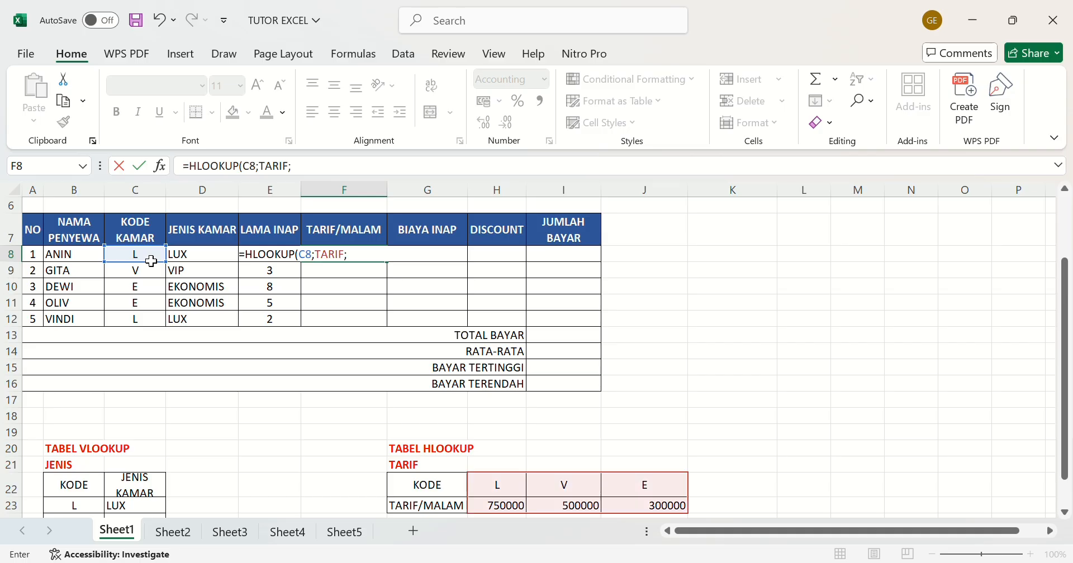
{"action": "type", "text": ";2;FALSE)"}
{"action": "key", "text": "Return"}
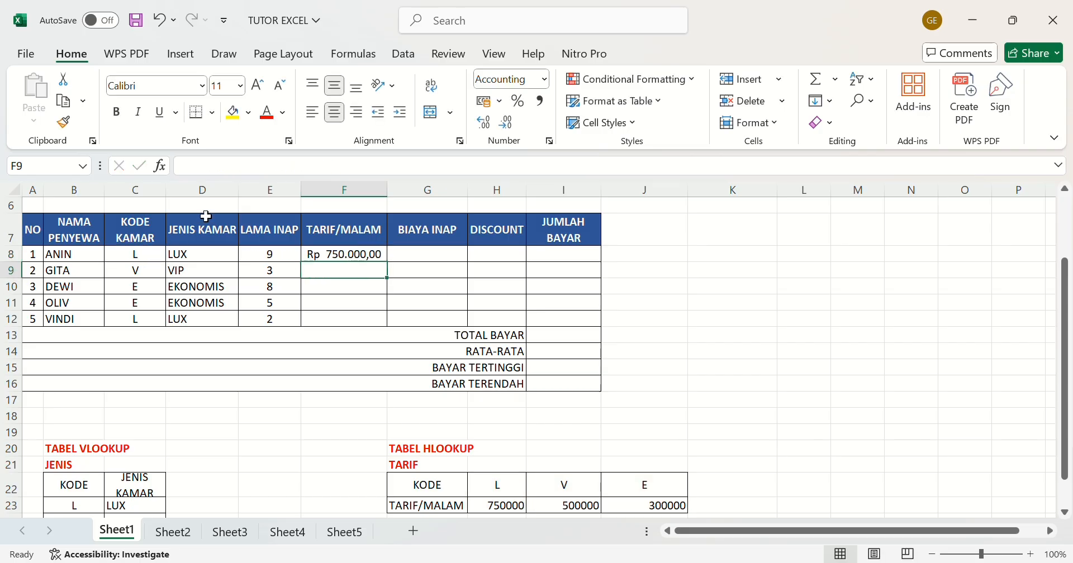
{"action": "left_click", "coordinate": [352, 259]}
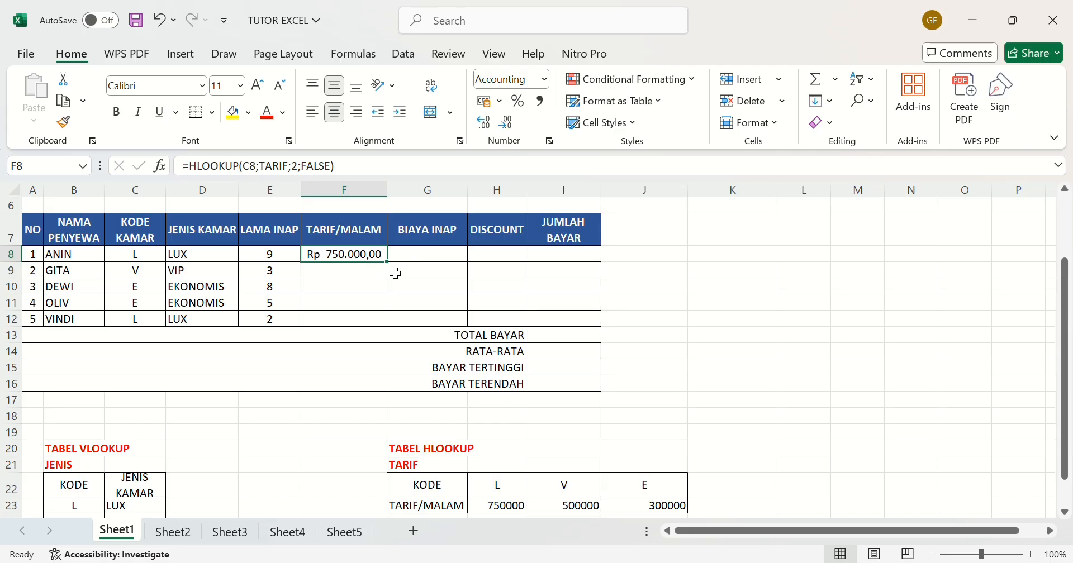
{"action": "left_click_drag", "start_coordinate": [387, 263], "coordinate": [390, 333]}
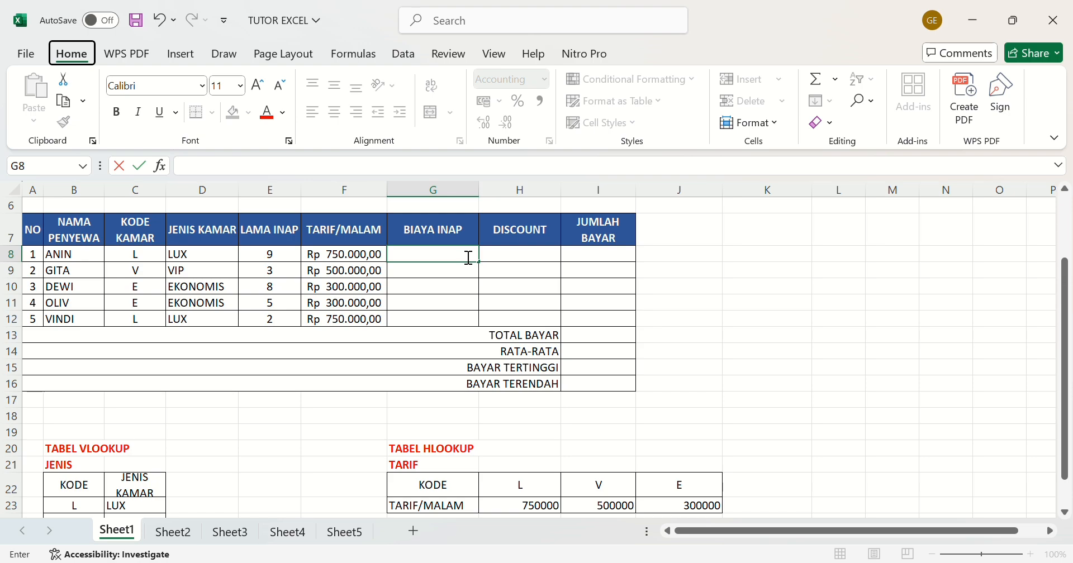
Calculate the stay cost in G8 with =E8*F8 and fill the formula through G12
{"action": "type", "text": "="}
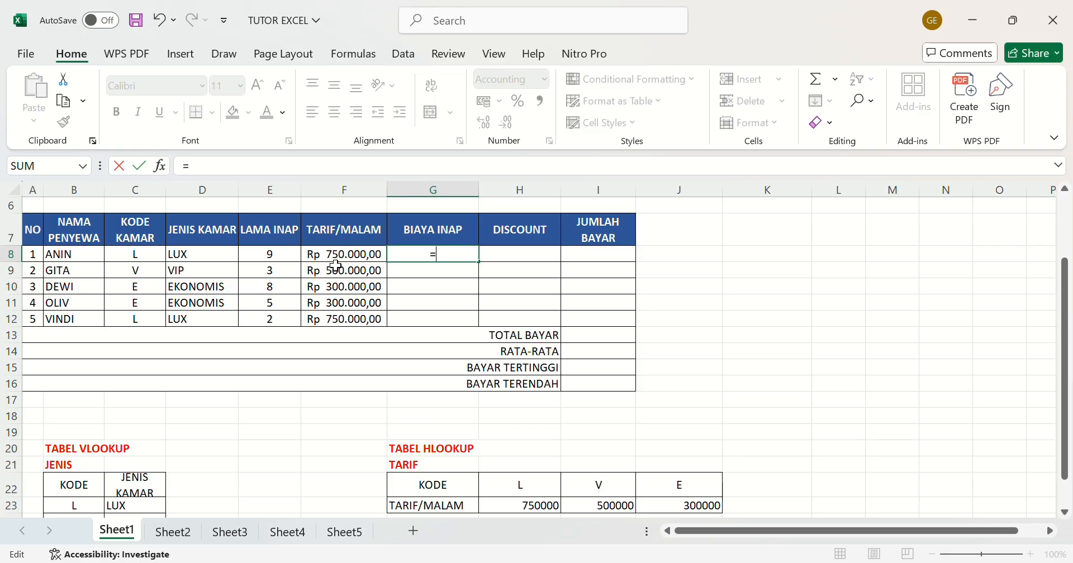
{"action": "left_click", "coordinate": [290, 261]}
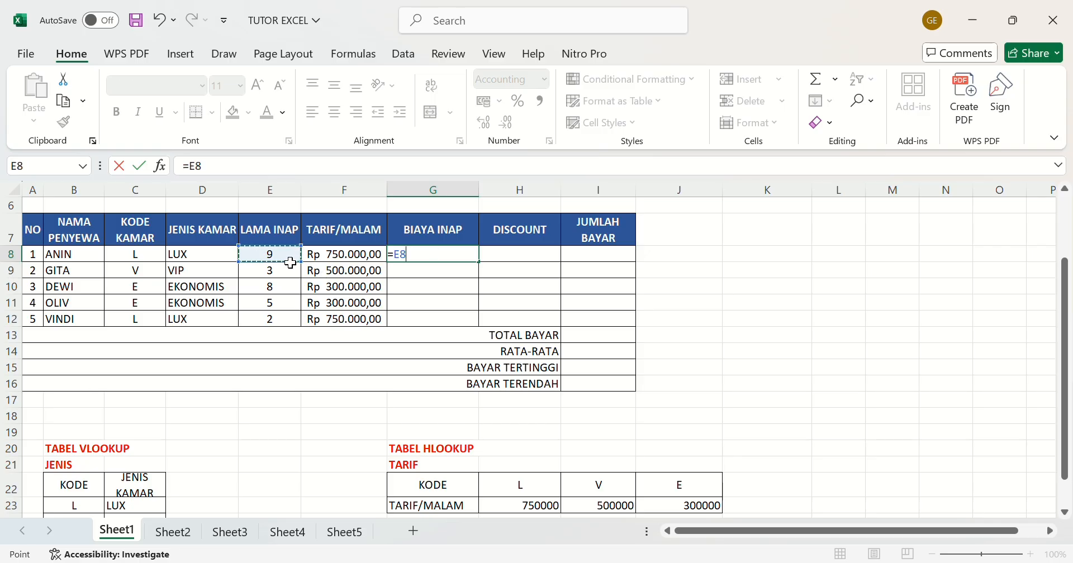
{"action": "type", "text": "*"}
{"action": "left_click", "coordinate": [337, 263]}
{"action": "key", "text": "Return"}
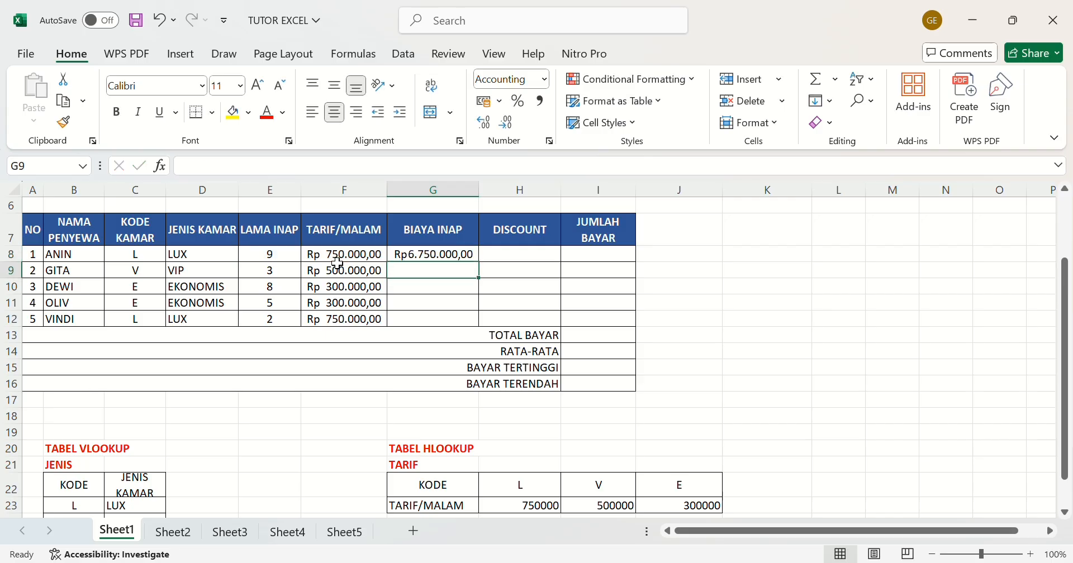
{"action": "left_click", "coordinate": [462, 259]}
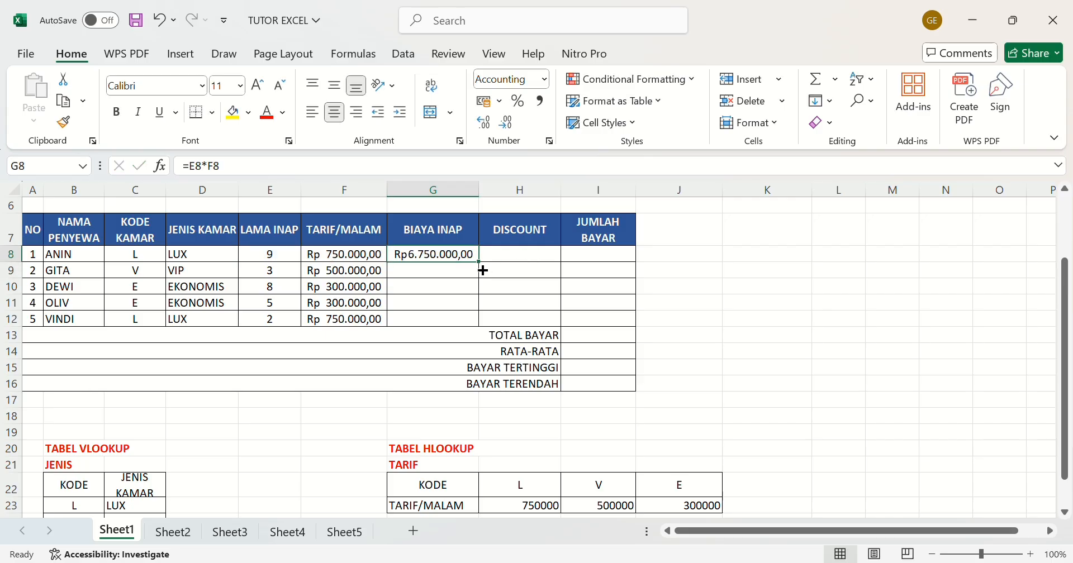
{"action": "left_click_drag", "start_coordinate": [483, 271], "coordinate": [477, 328]}
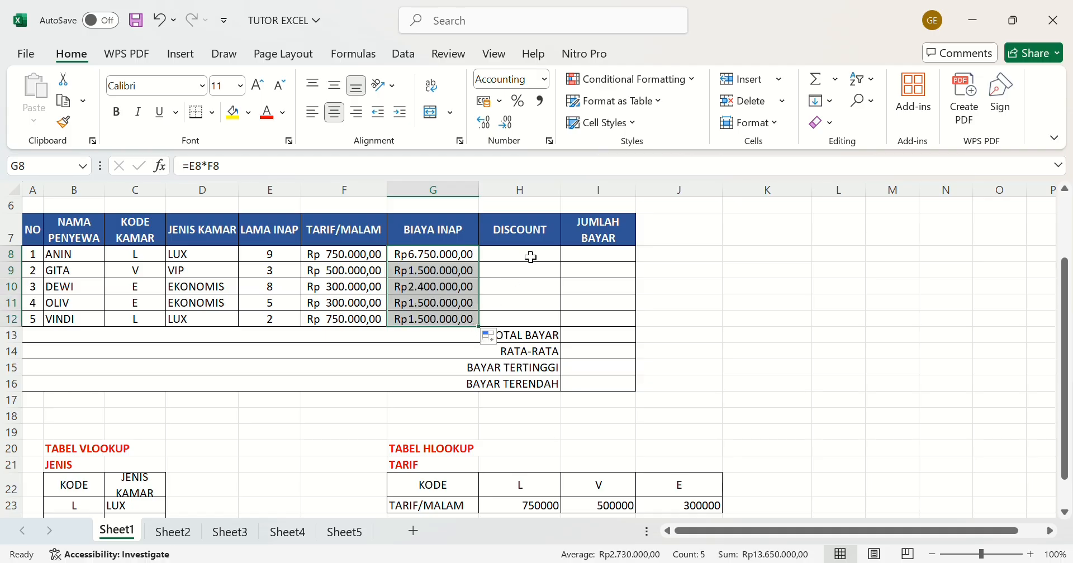
Enter =IF(E8>=5;5%*G8;0) in H8 for the discount and fill the formula through H12
{"action": "left_click", "coordinate": [531, 257]}
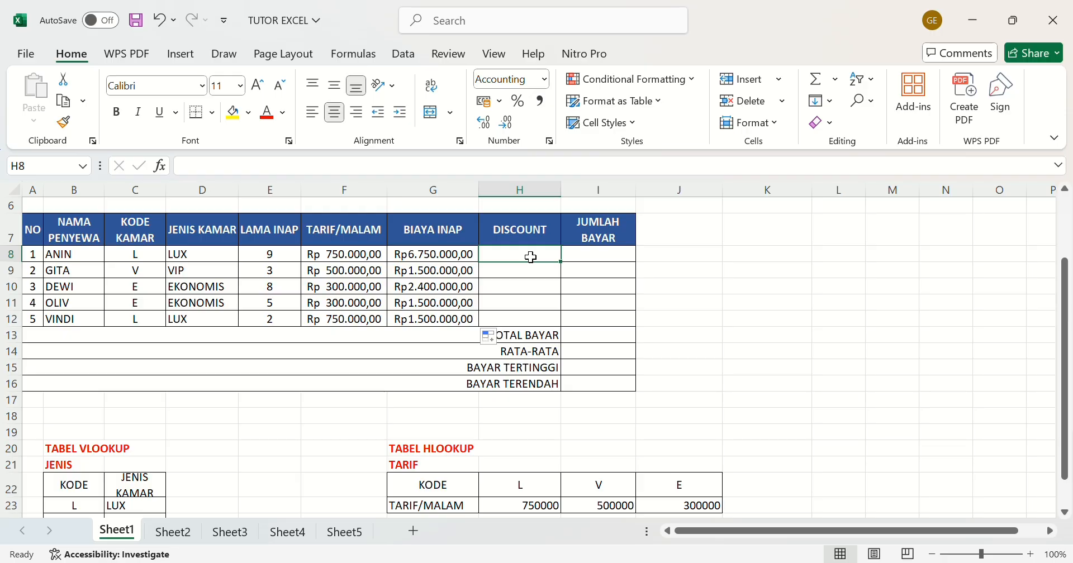
{"action": "type", "text": "="}
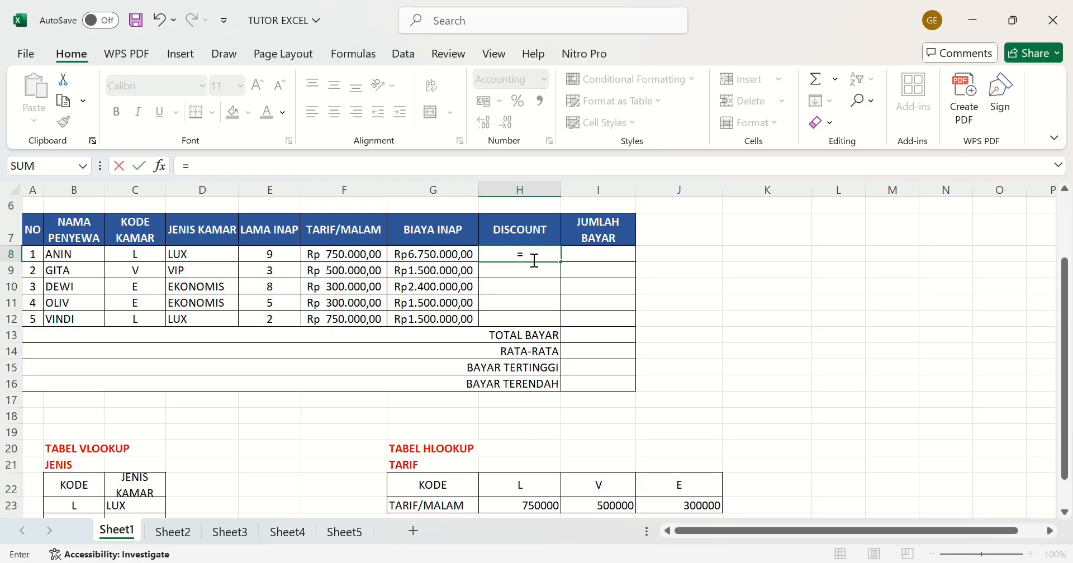
{"action": "type", "text": "IF("}
{"action": "left_click", "coordinate": [297, 260]}
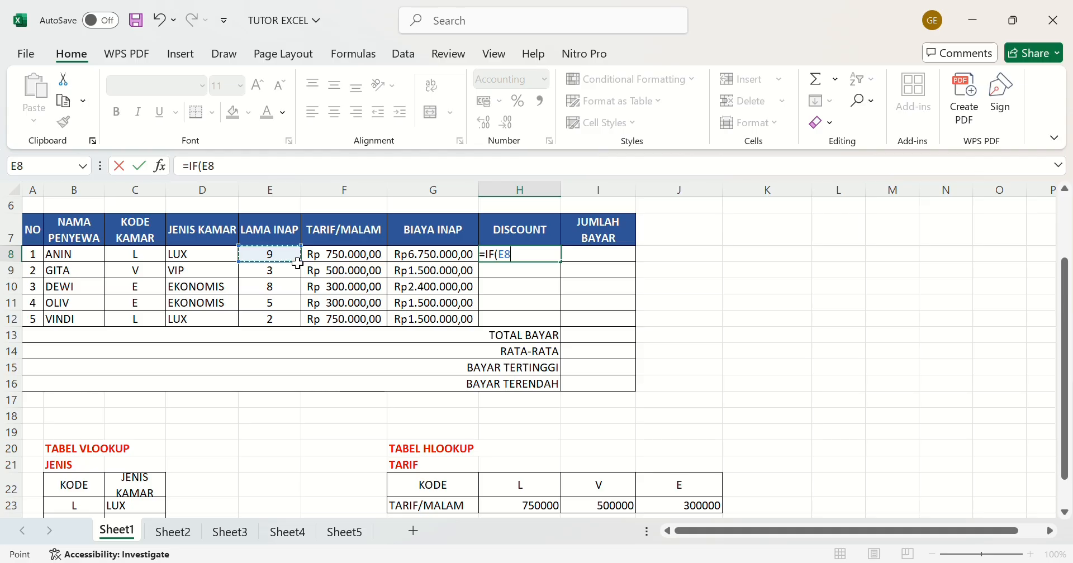
{"action": "type", "text": ">="}
{"action": "type", "text": "5"}
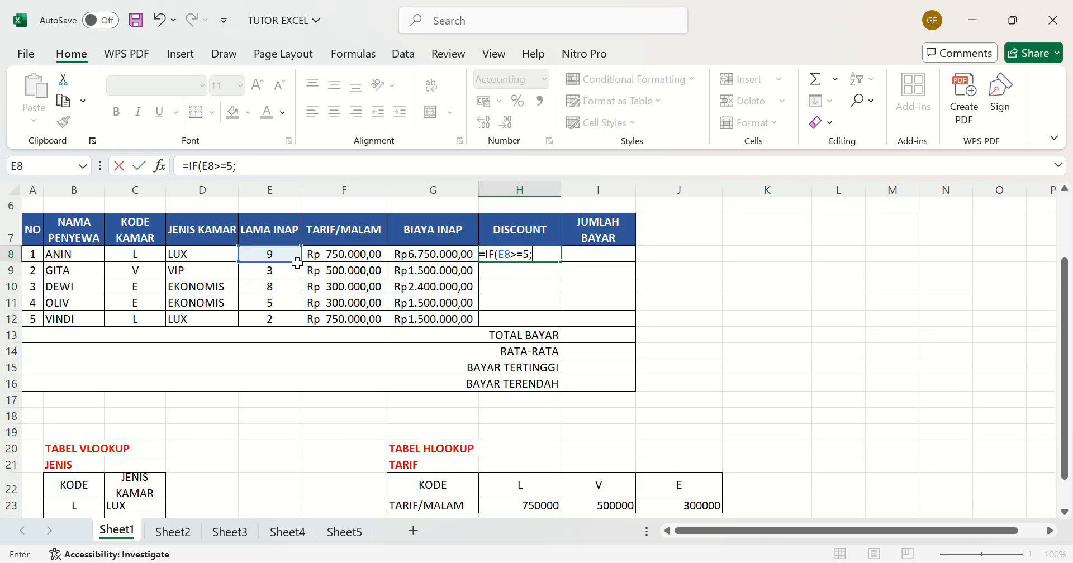
{"action": "type", "text": ";5"}
{"action": "type", "text": "%*"}
{"action": "left_click", "coordinate": [417, 263]}
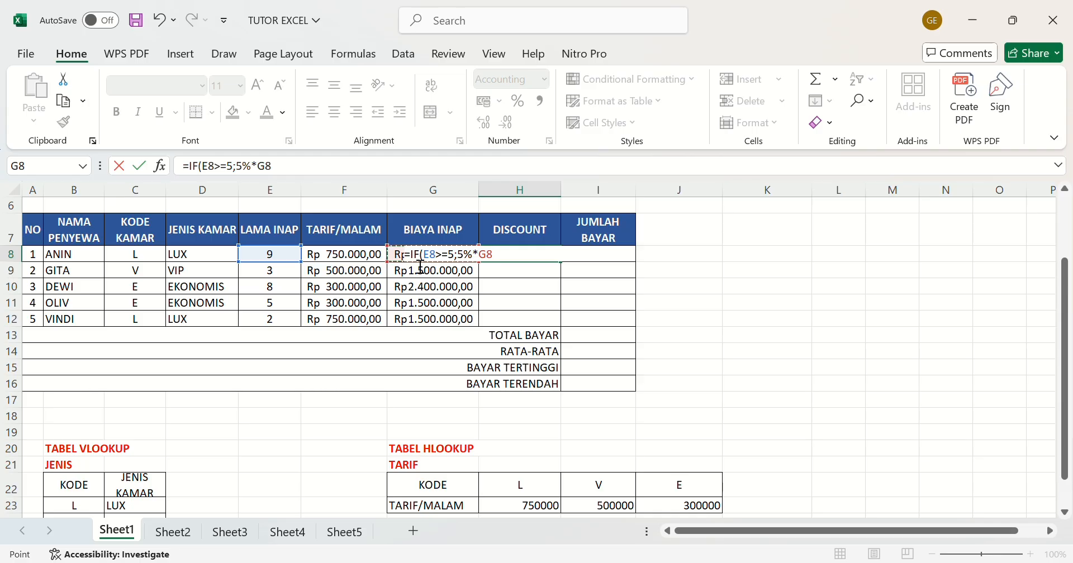
{"action": "type", "text": ";0"}
{"action": "key", "text": "Return"}
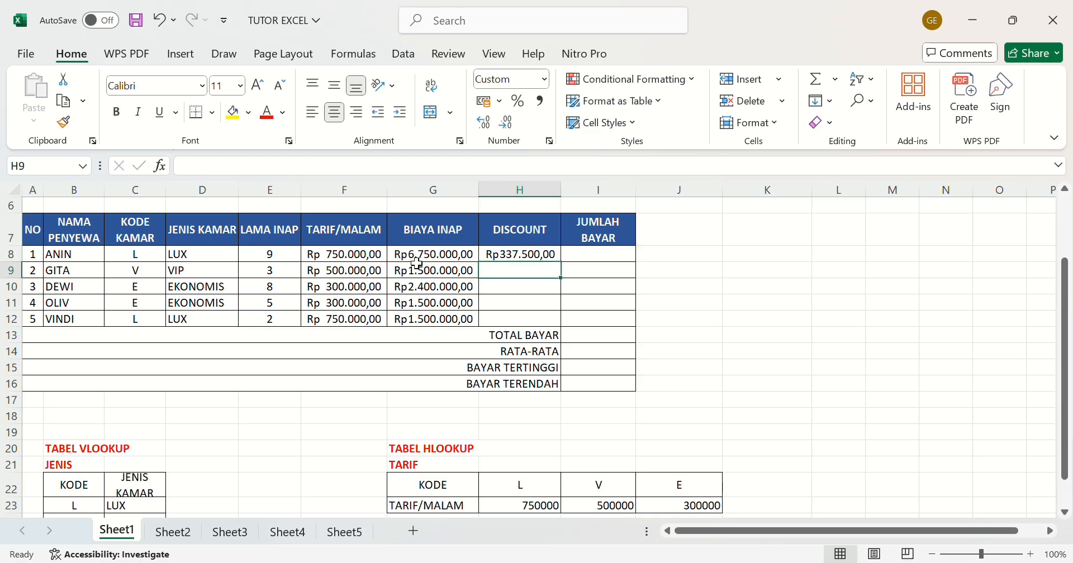
{"action": "left_click", "coordinate": [547, 260]}
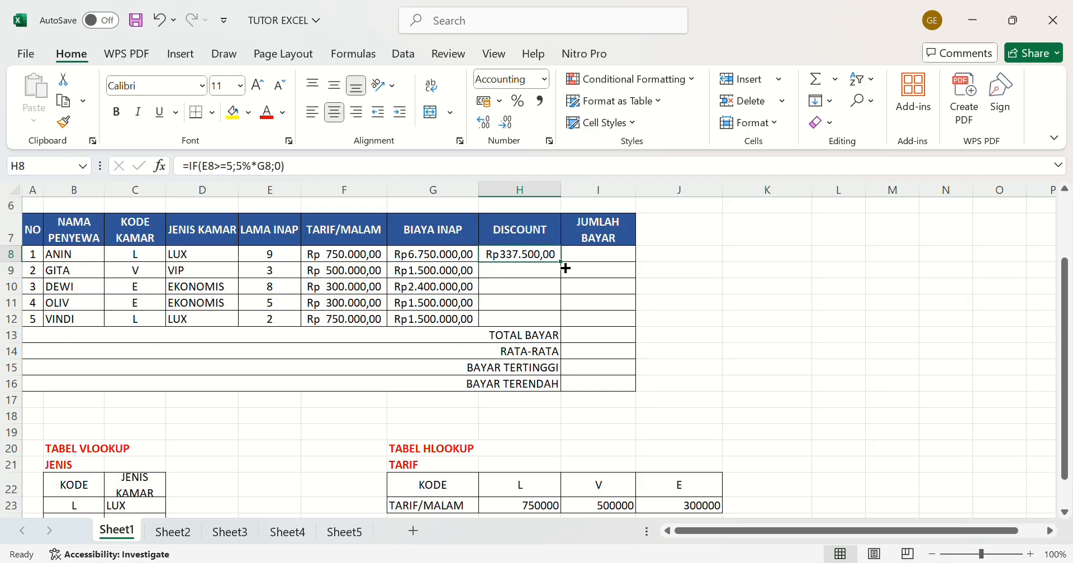
{"action": "left_click_drag", "start_coordinate": [566, 268], "coordinate": [563, 324]}
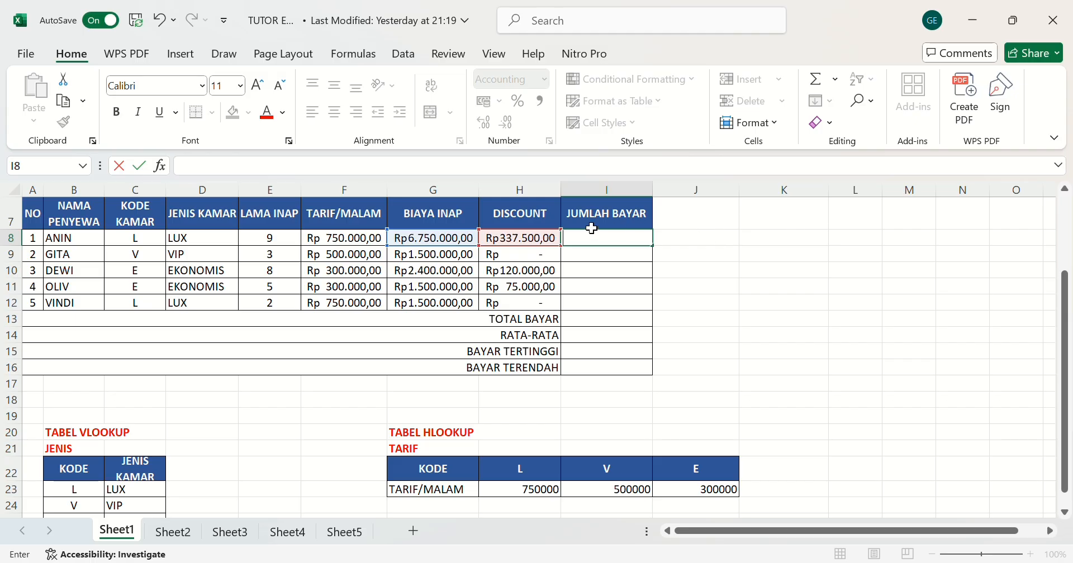
Calculate the amount payable in I8 with =G8-H8 and fill the formula through I12
{"action": "left_click", "coordinate": [621, 246]}
{"action": "type", "text": "="}
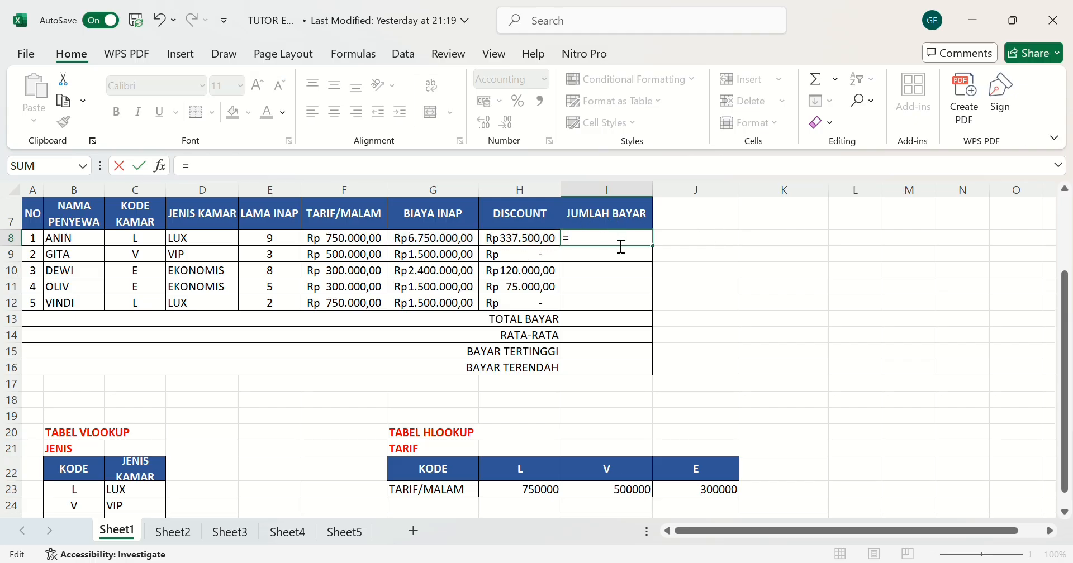
{"action": "left_click", "coordinate": [465, 239]}
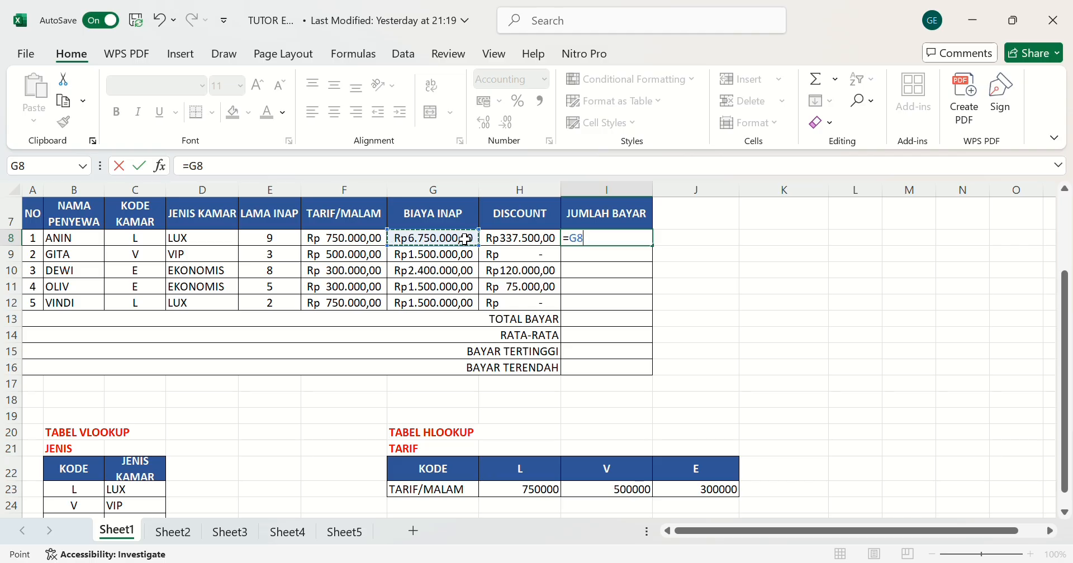
{"action": "type", "text": "-"}
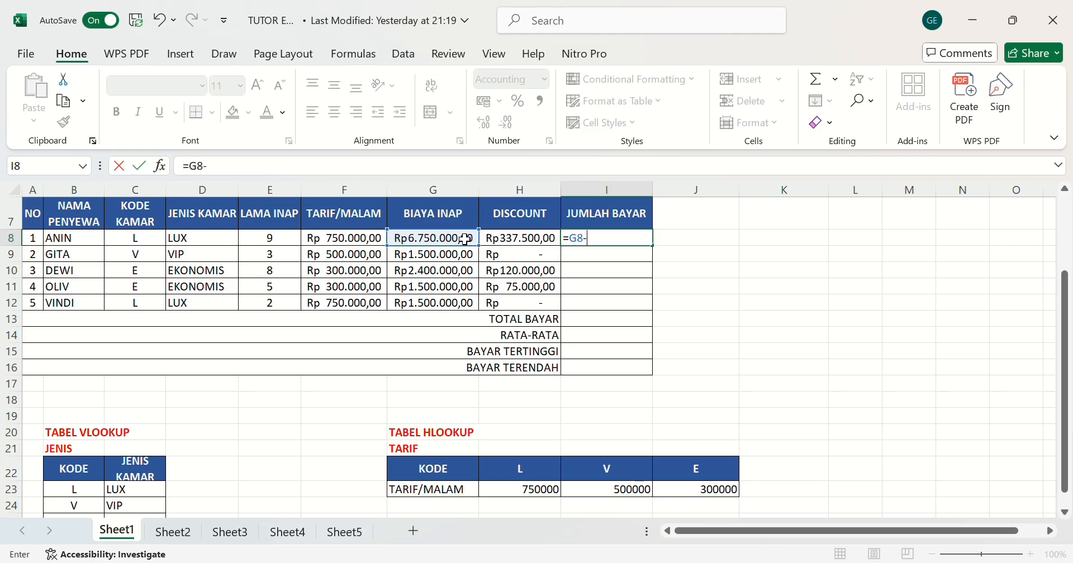
{"action": "left_click", "coordinate": [516, 242]}
{"action": "key", "text": "Return"}
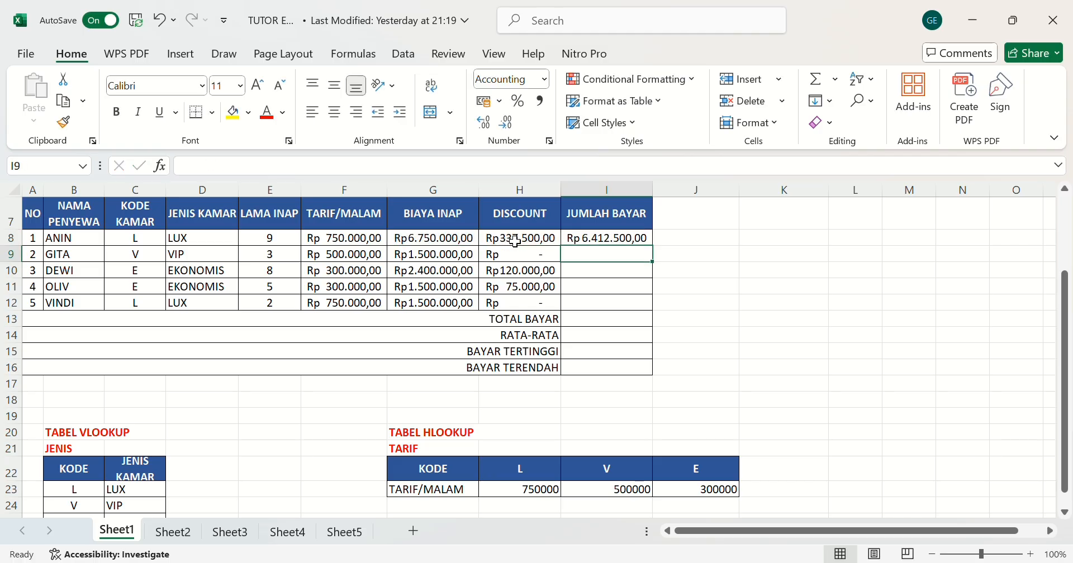
{"action": "left_click", "coordinate": [644, 239]}
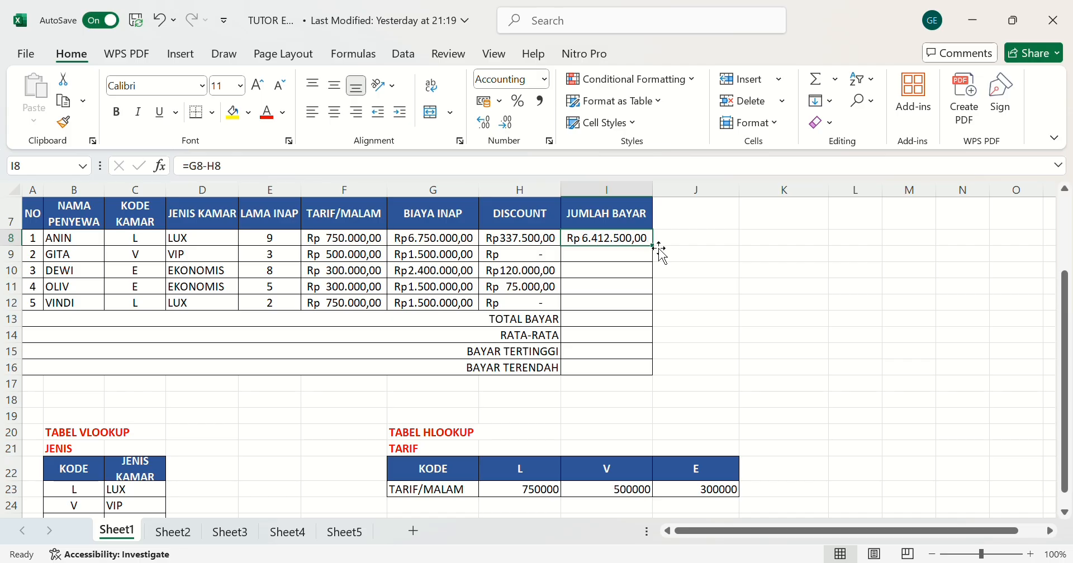
{"action": "left_click_drag", "start_coordinate": [656, 249], "coordinate": [662, 318]}
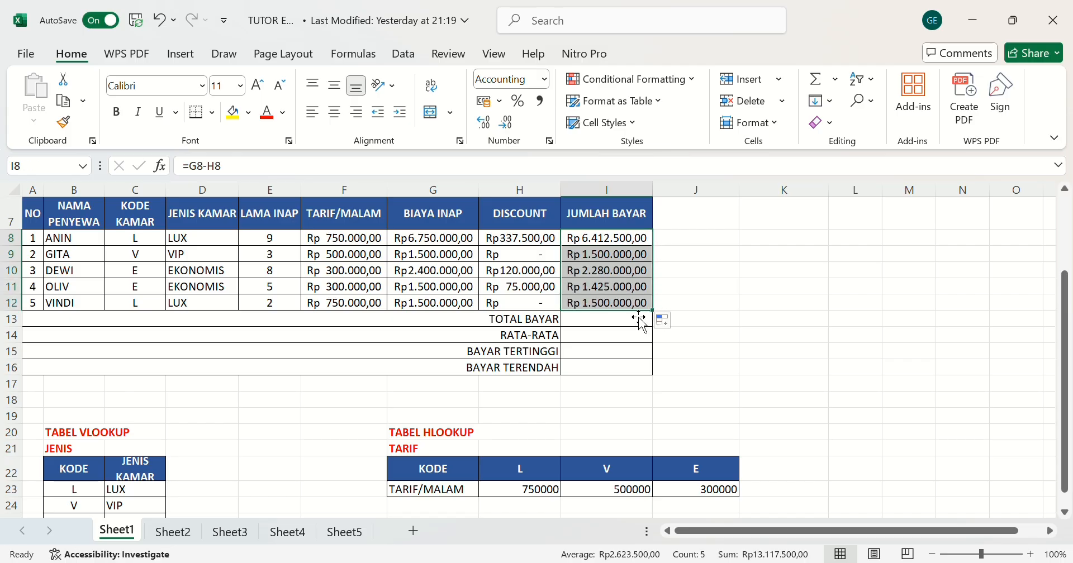
Total the payments in I13 with a SUM formula over I8:I12
{"action": "left_click", "coordinate": [617, 325]}
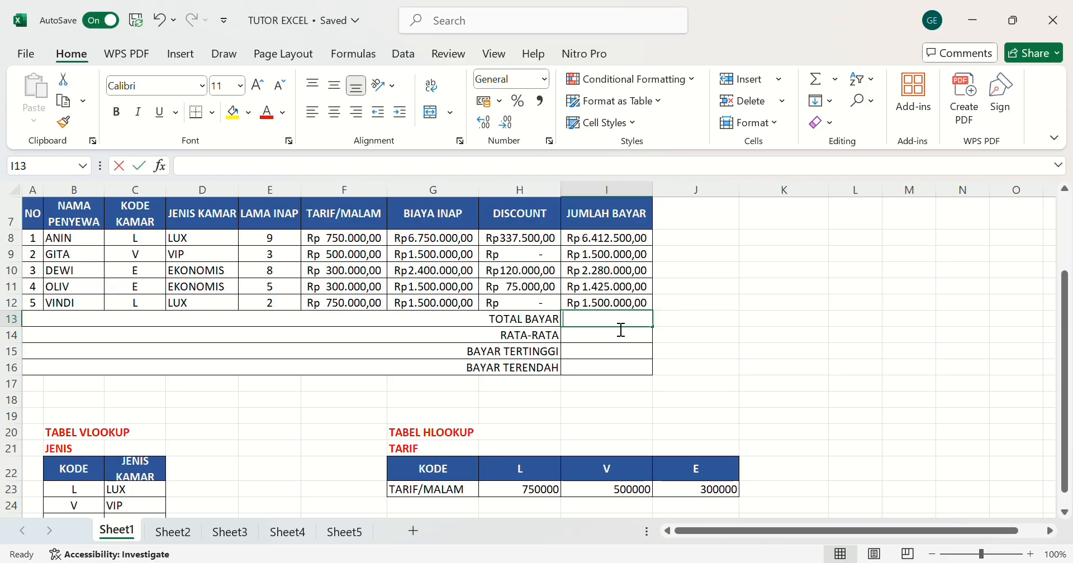
{"action": "type", "text": "="}
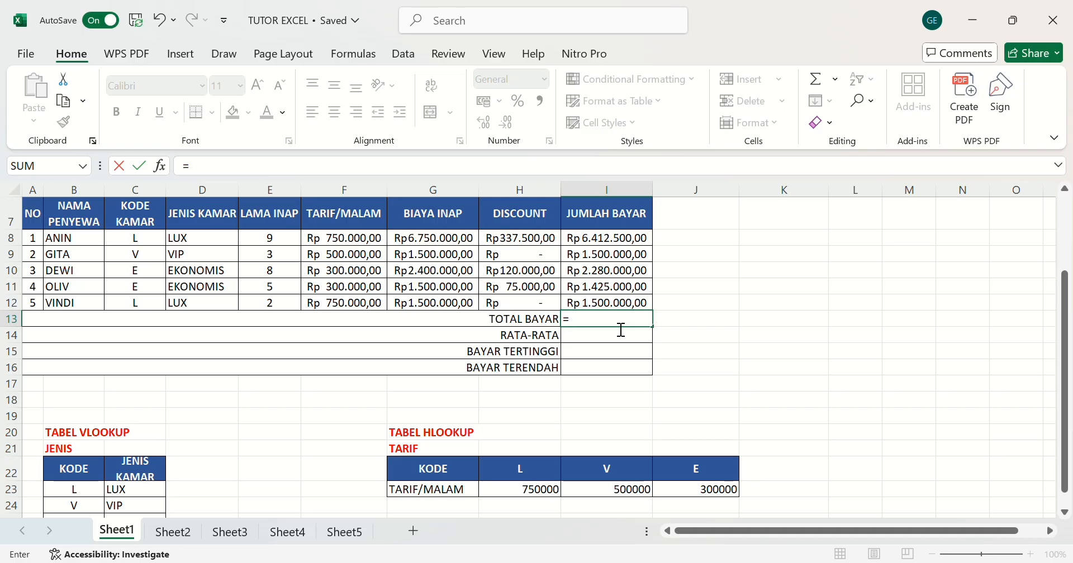
{"action": "type", "text": "sum("}
{"action": "left_click_drag", "start_coordinate": [641, 239], "coordinate": [647, 308]}
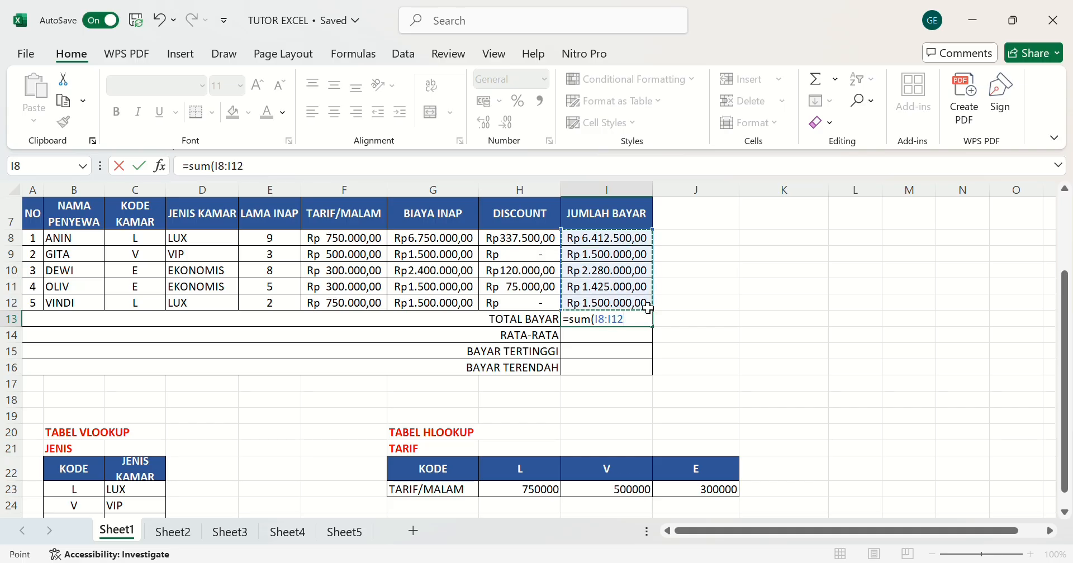
{"action": "key", "text": "Return"}
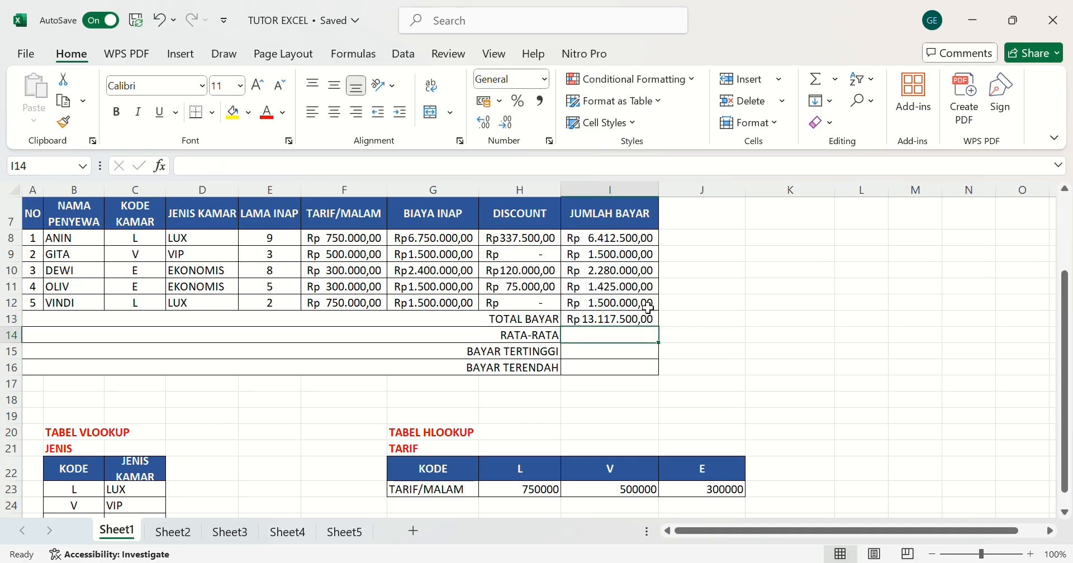
Calculate the average payment in I14 with an AVERAGE formula over I8:I12
{"action": "type", "text": "=av"}
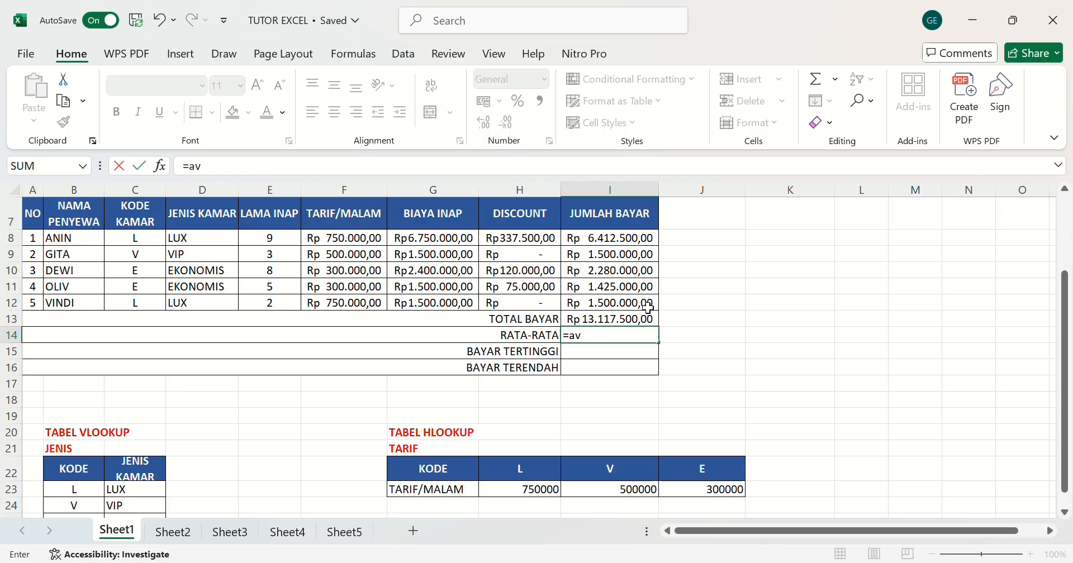
{"action": "type", "text": "erage"}
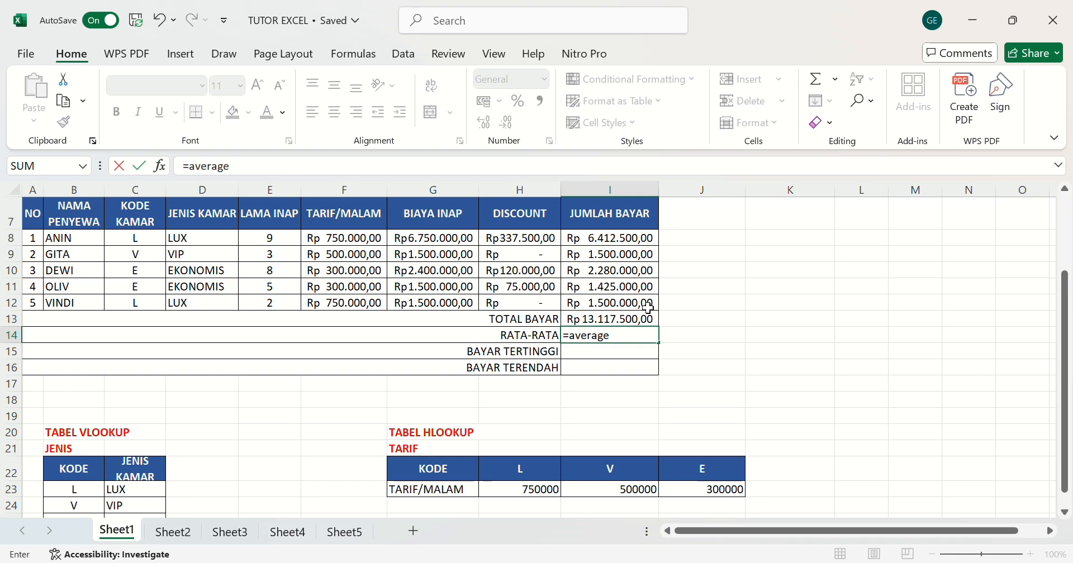
{"action": "type", "text": "("}
{"action": "left_click_drag", "start_coordinate": [632, 246], "coordinate": [630, 303]}
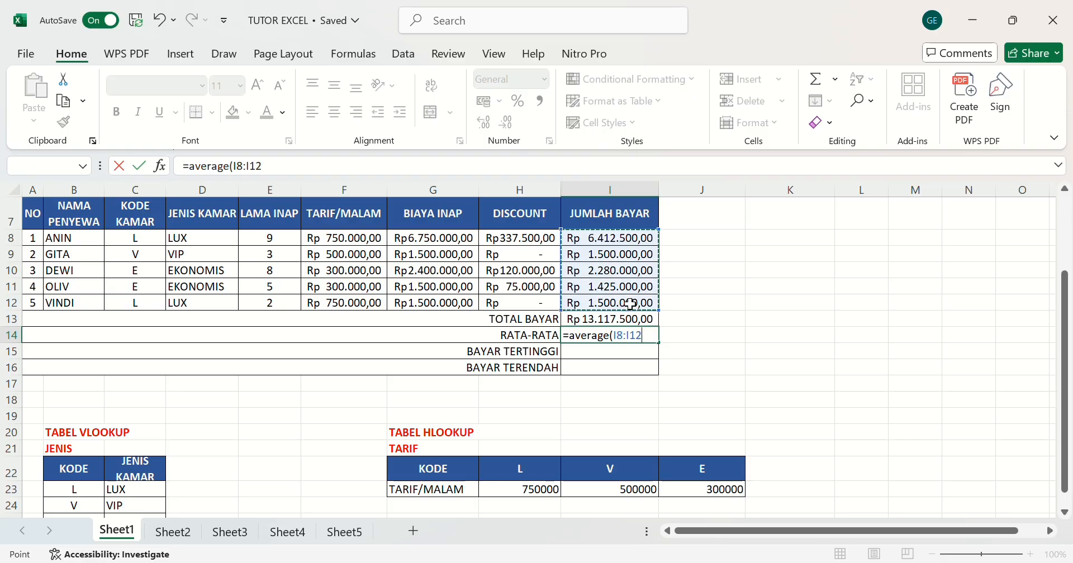
{"action": "key", "text": "Return"}
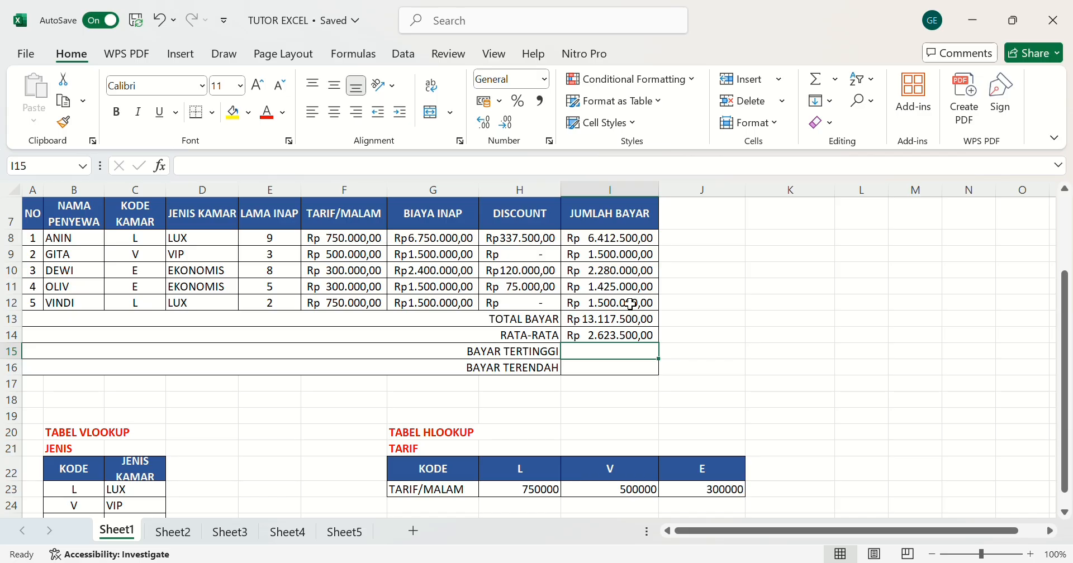
Find the highest payment in I15 with a MAX formula over I8:I12
{"action": "type", "text": "="}
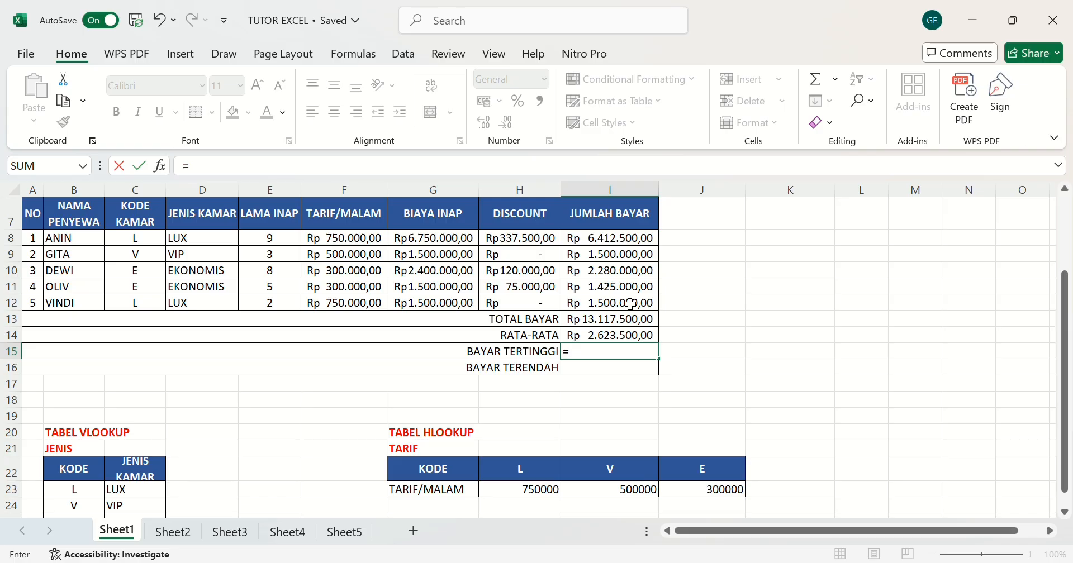
{"action": "type", "text": "max("}
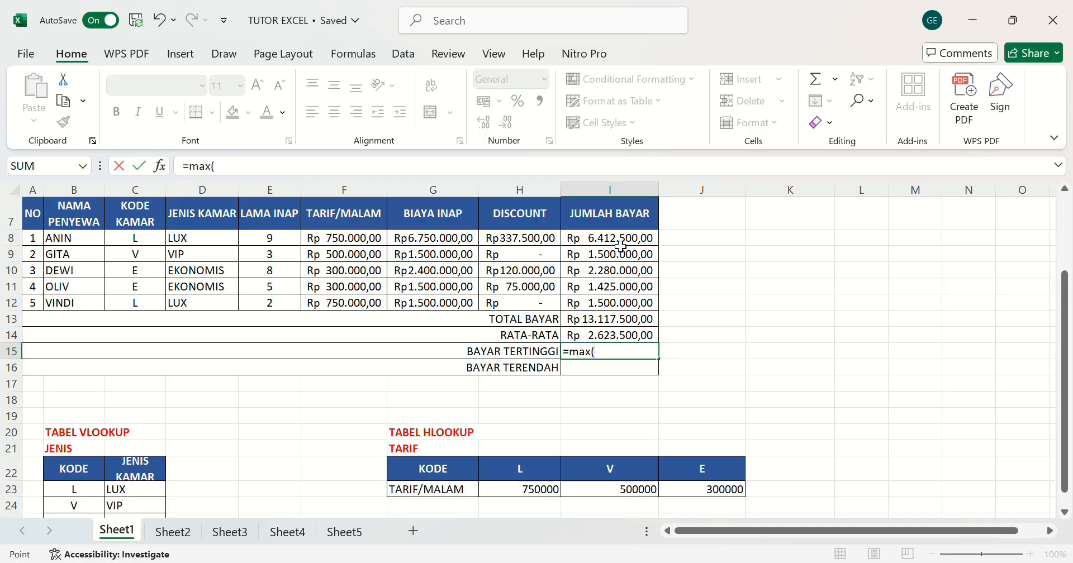
{"action": "left_click_drag", "start_coordinate": [622, 239], "coordinate": [626, 300]}
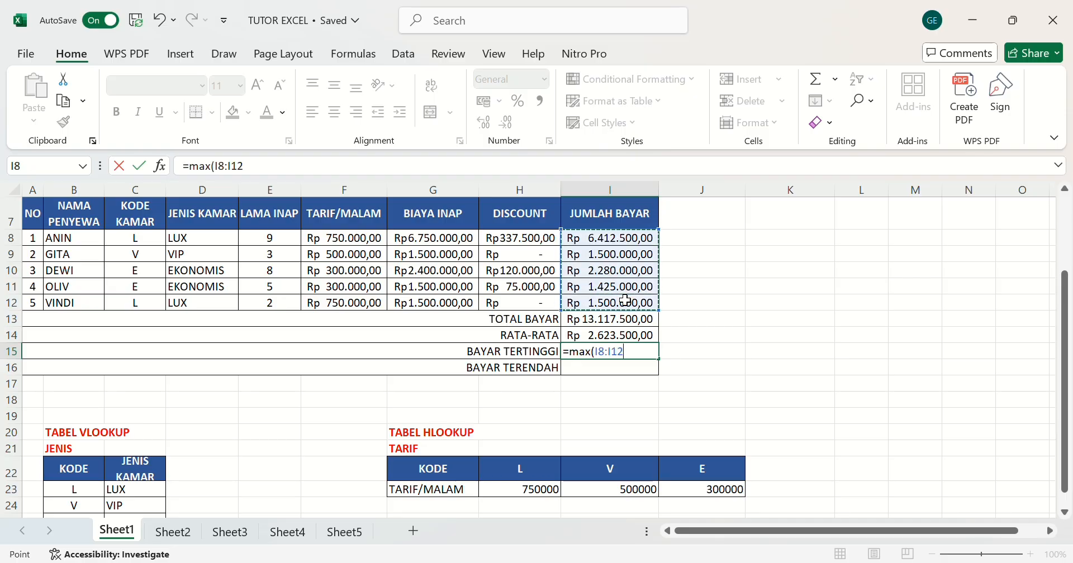
{"action": "key", "text": "Return"}
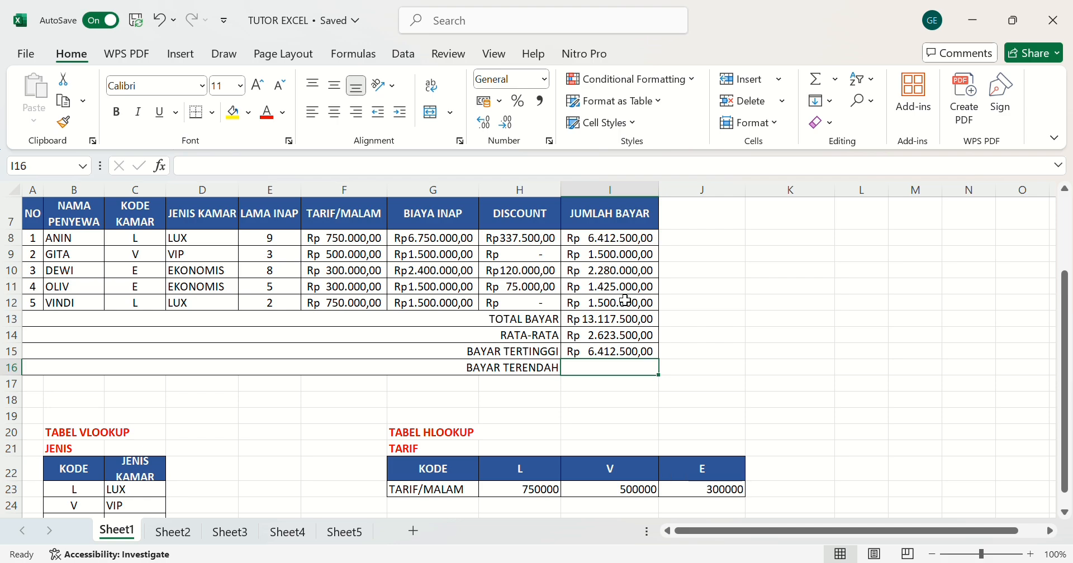
Find the lowest payment in I16 with a MIN formula over I8:I12
{"action": "type", "text": "=m"}
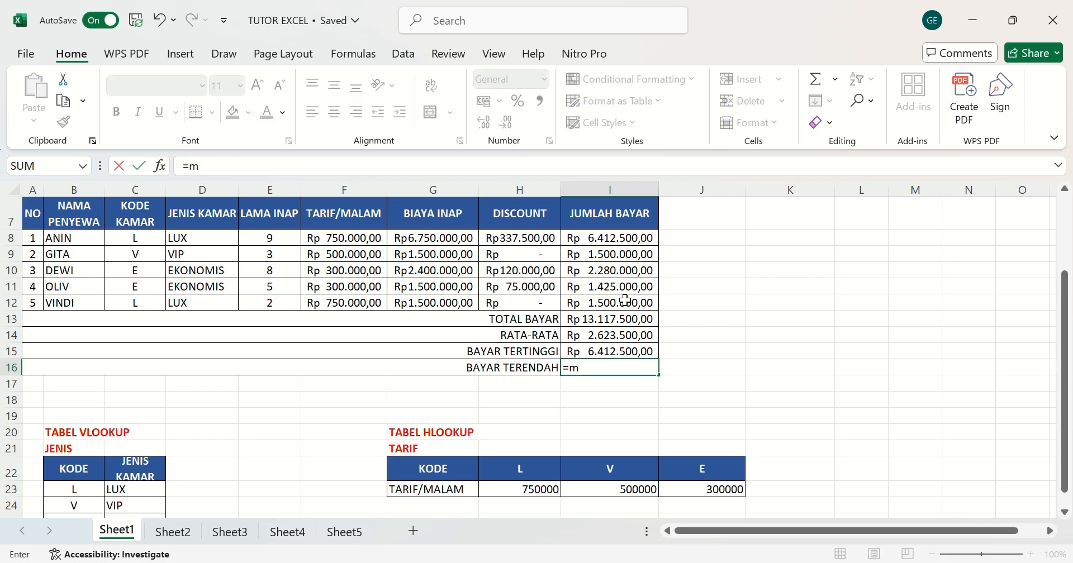
{"action": "type", "text": "in("}
{"action": "left_click_drag", "start_coordinate": [612, 241], "coordinate": [616, 301]}
{"action": "key", "text": "Return"}
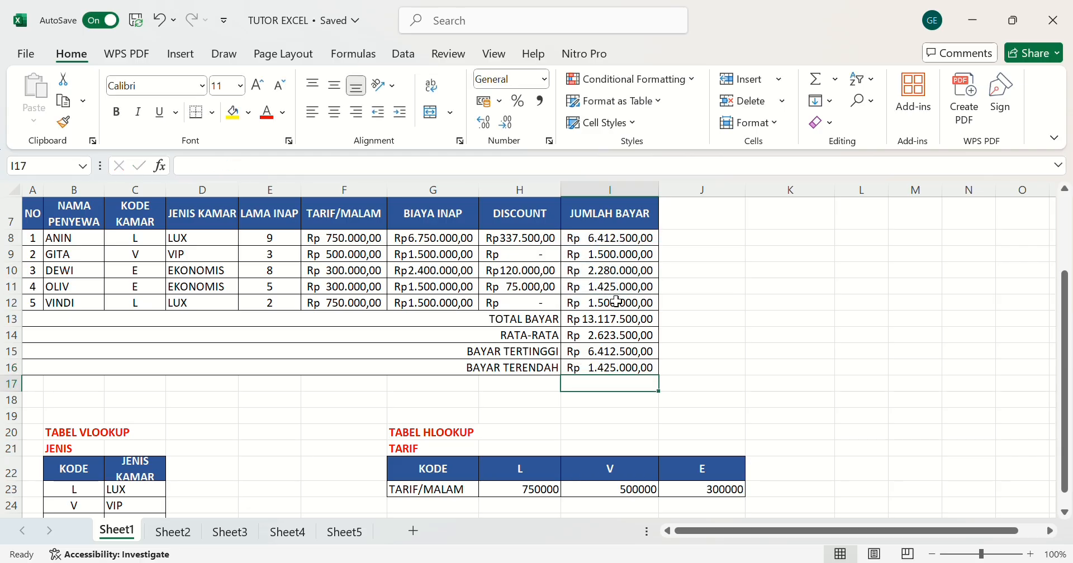
{"action": "left_click", "coordinate": [730, 310]}
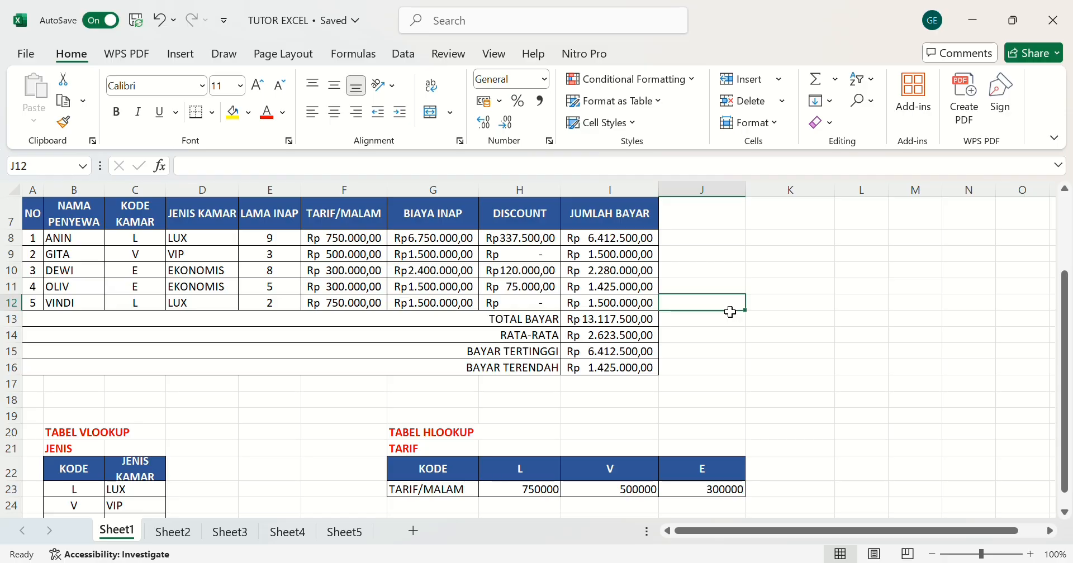
{"action": "scroll", "coordinate": [731, 312], "scroll_direction": "up", "scroll_amount": 2}
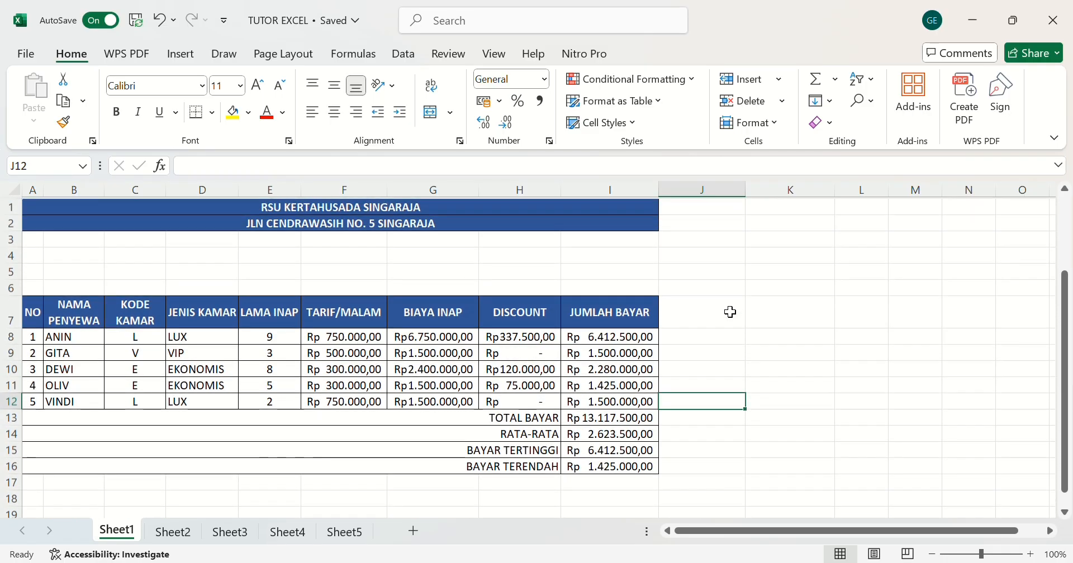
{"action": "scroll", "coordinate": [731, 312], "scroll_direction": "down", "scroll_amount": 1}
{"action": "scroll", "coordinate": [731, 312], "scroll_direction": "down", "scroll_amount": 3}
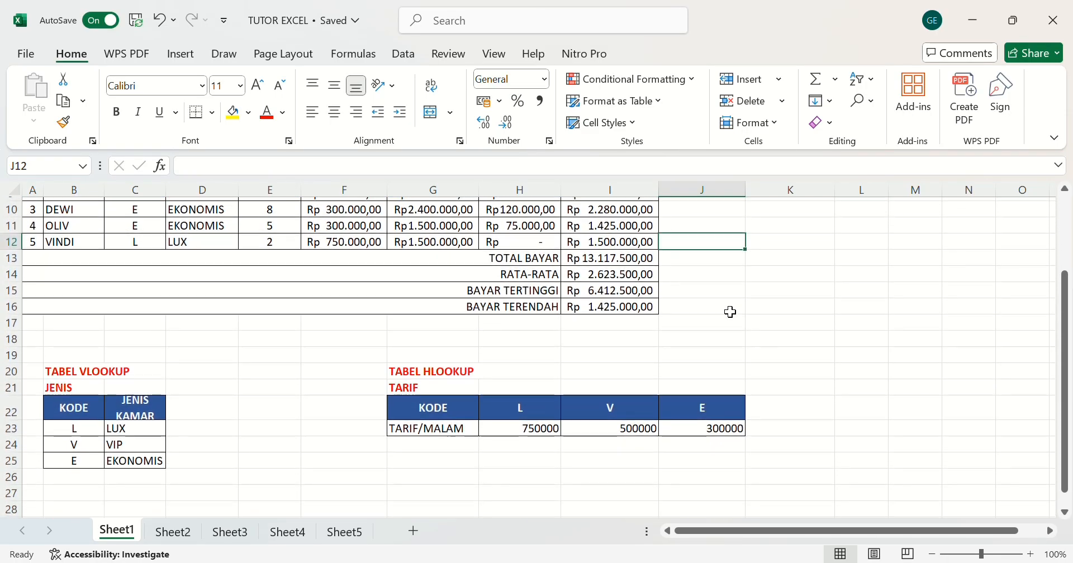
{"action": "scroll", "coordinate": [731, 312], "scroll_direction": "up", "scroll_amount": 1}
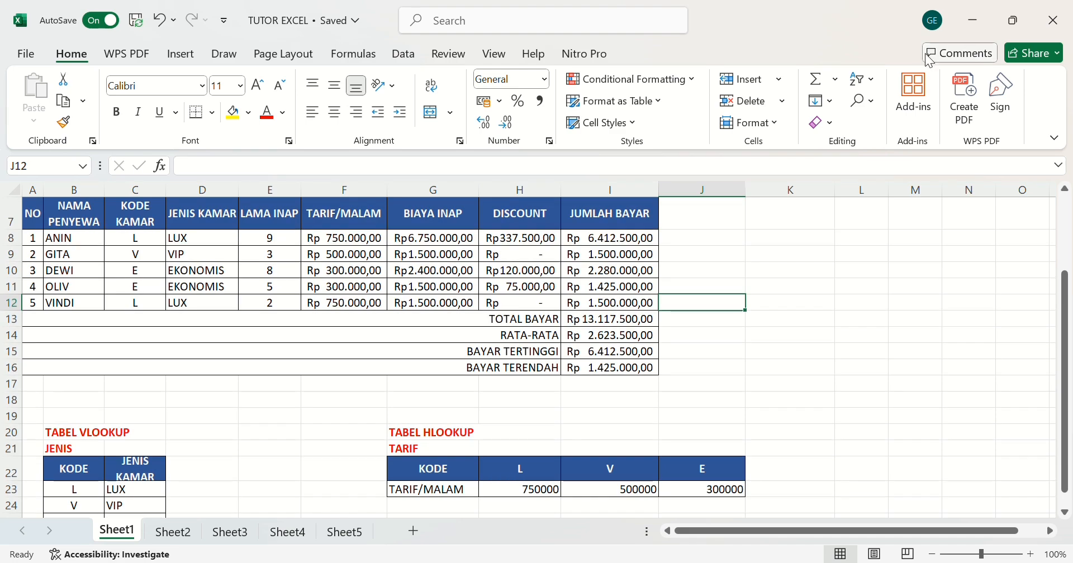
Fill the COUNT label cell H36 rightward into I36 to copy its dark formatting, and clear the copied text
{"action": "scroll", "coordinate": [615, 378], "scroll_direction": "down", "scroll_amount": 6}
{"action": "left_click", "coordinate": [615, 367]}
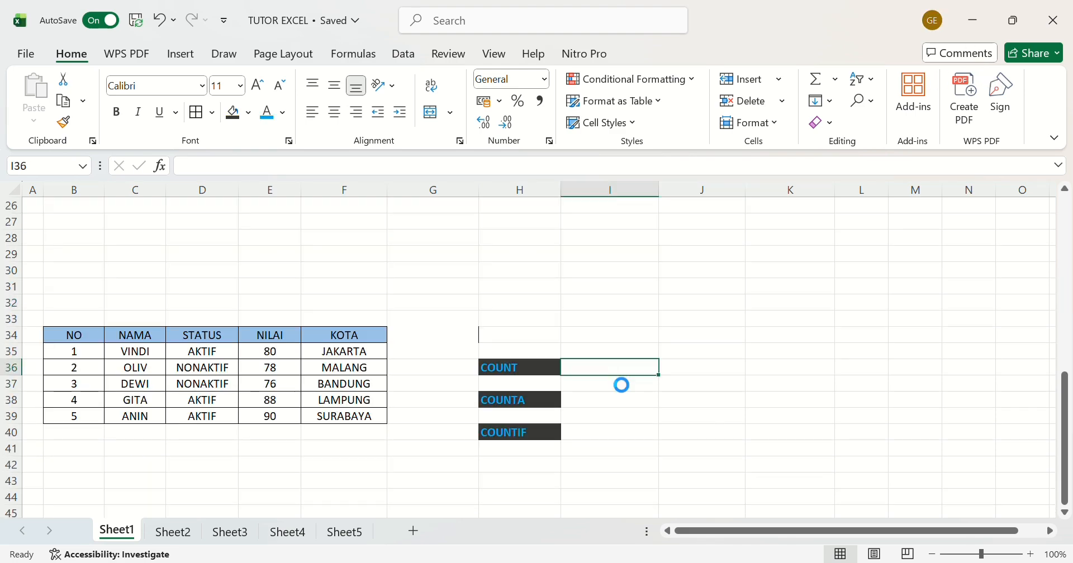
{"action": "key", "text": "ctrl+r"}
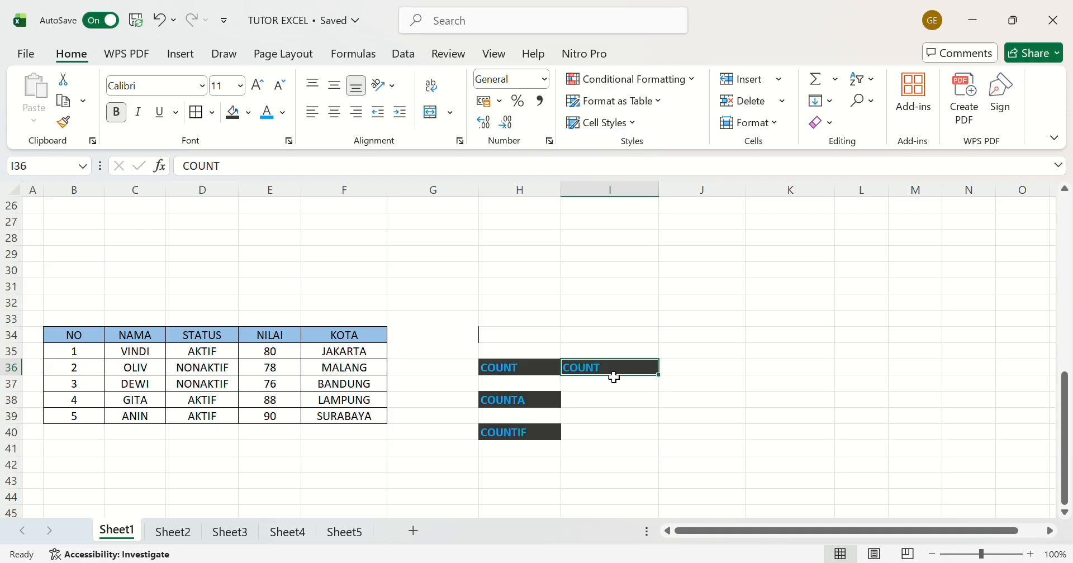
{"action": "key", "text": "BackSpace"}
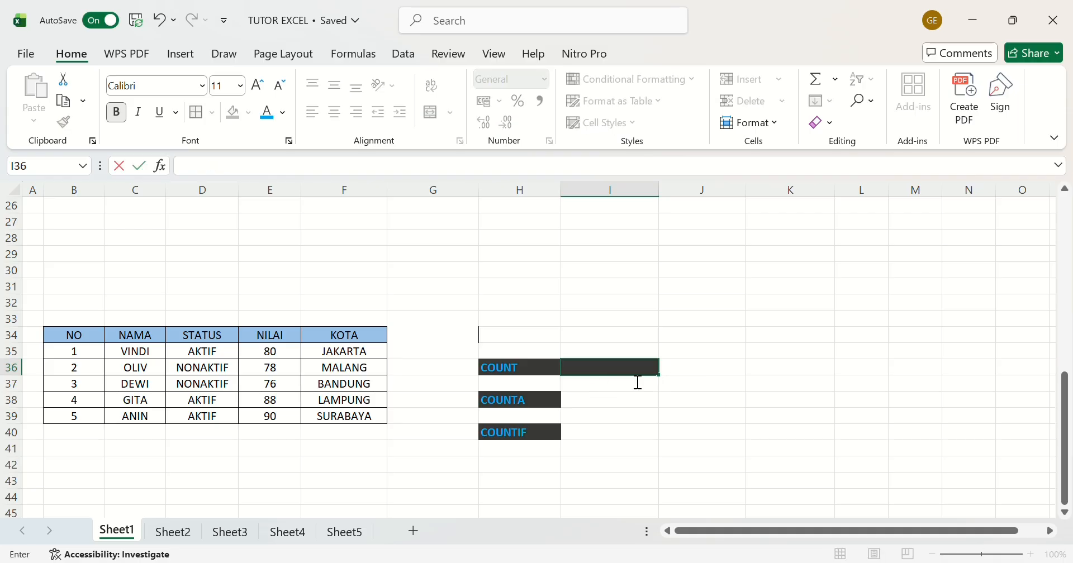
{"action": "key", "text": "F2"}
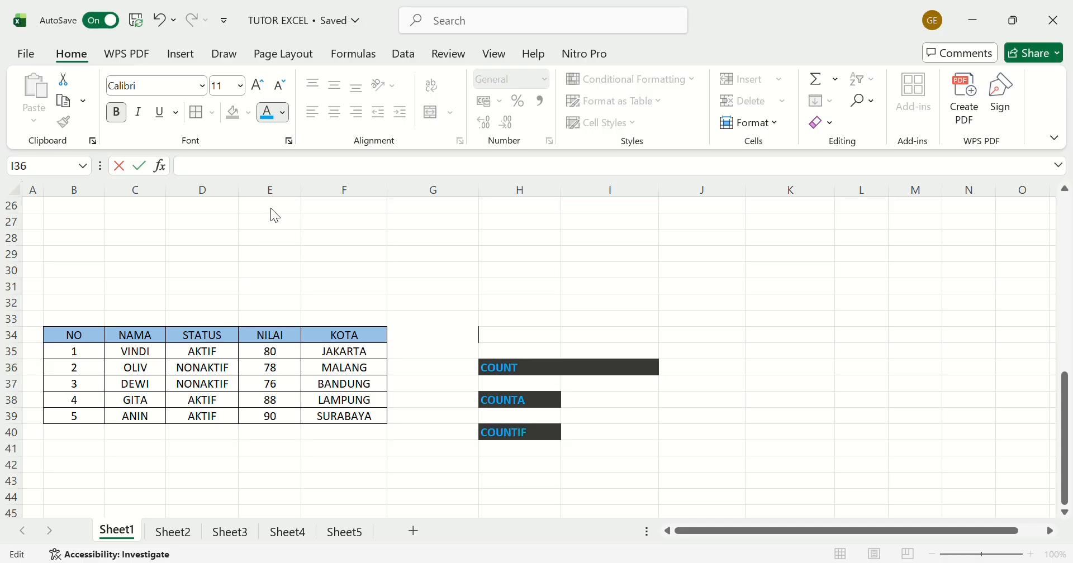
{"action": "left_click", "coordinate": [666, 278]}
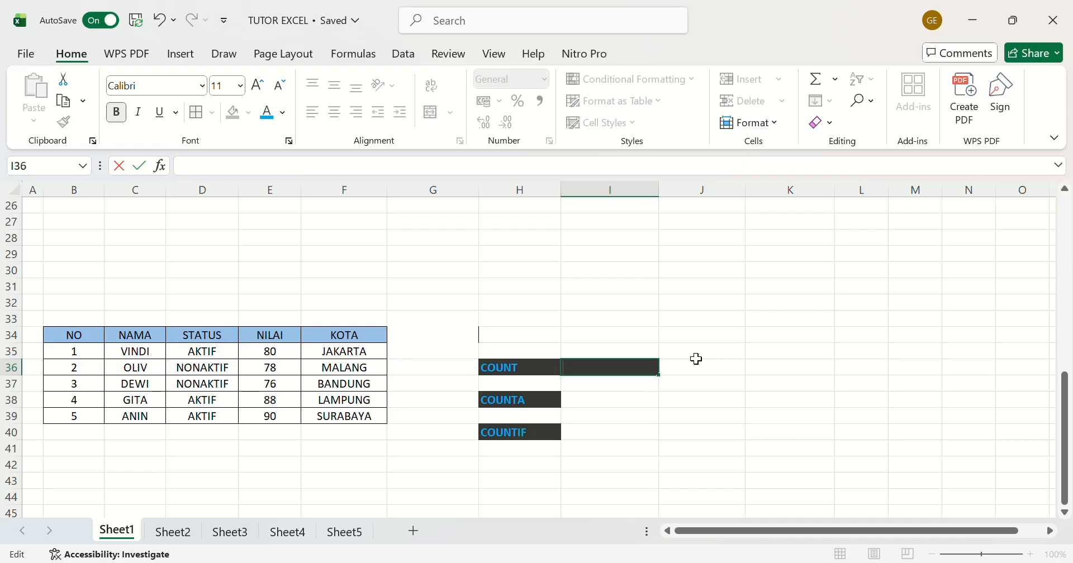
Count the numeric NILAI scores in I36 with a COUNT formula over E35:E39
{"action": "type", "text": "=CO"}
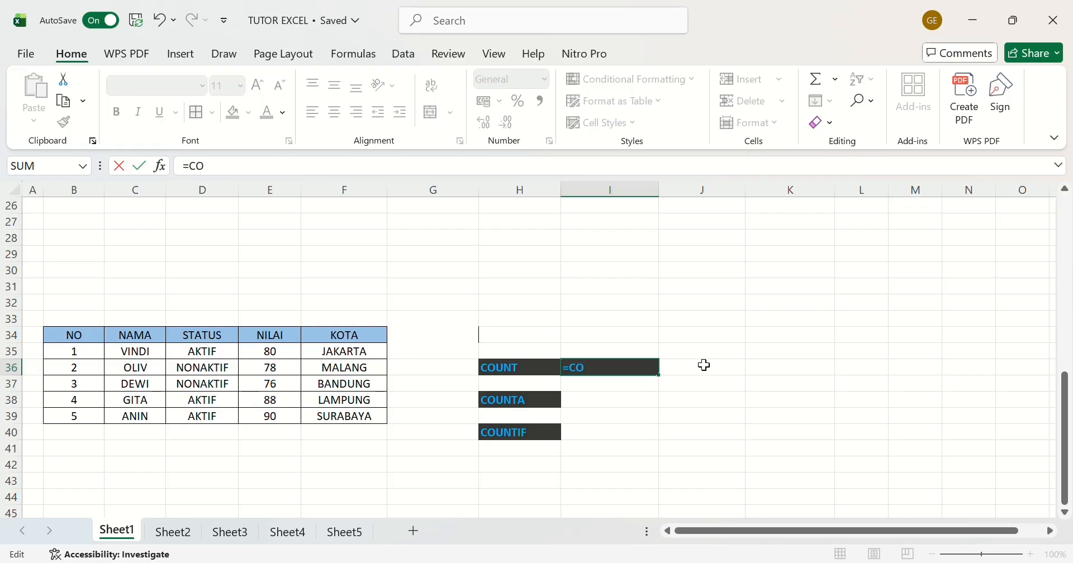
{"action": "type", "text": "UNT("}
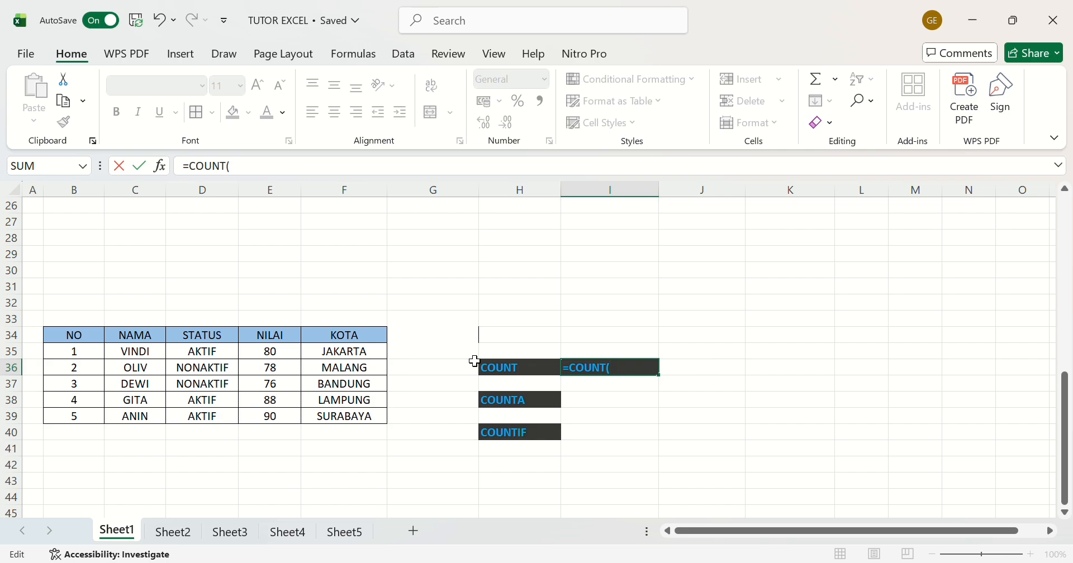
{"action": "left_click", "coordinate": [284, 358]}
{"action": "left_click_drag", "start_coordinate": [284, 358], "coordinate": [285, 418]}
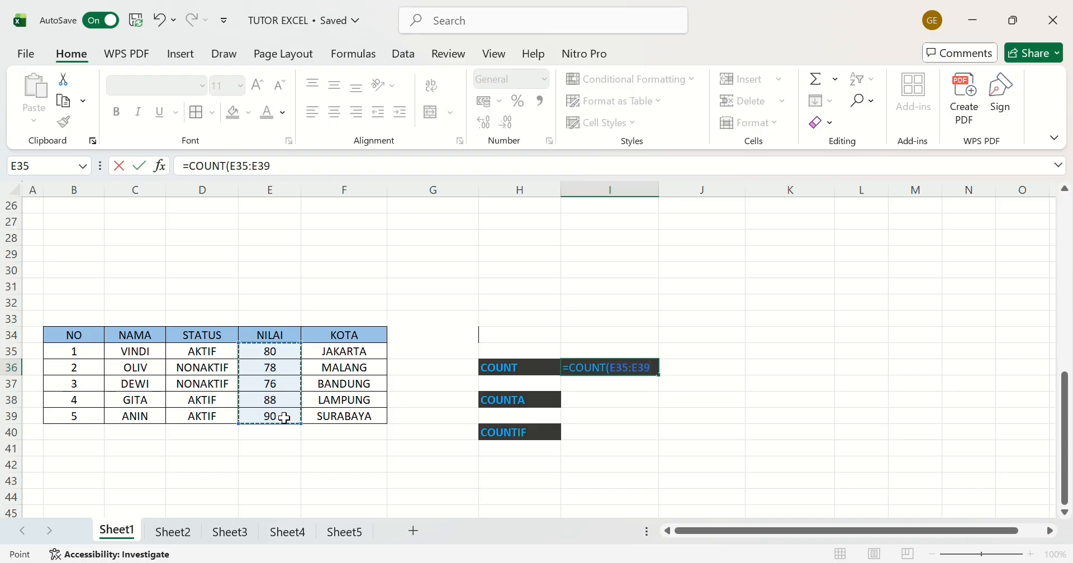
{"action": "key", "text": "Return"}
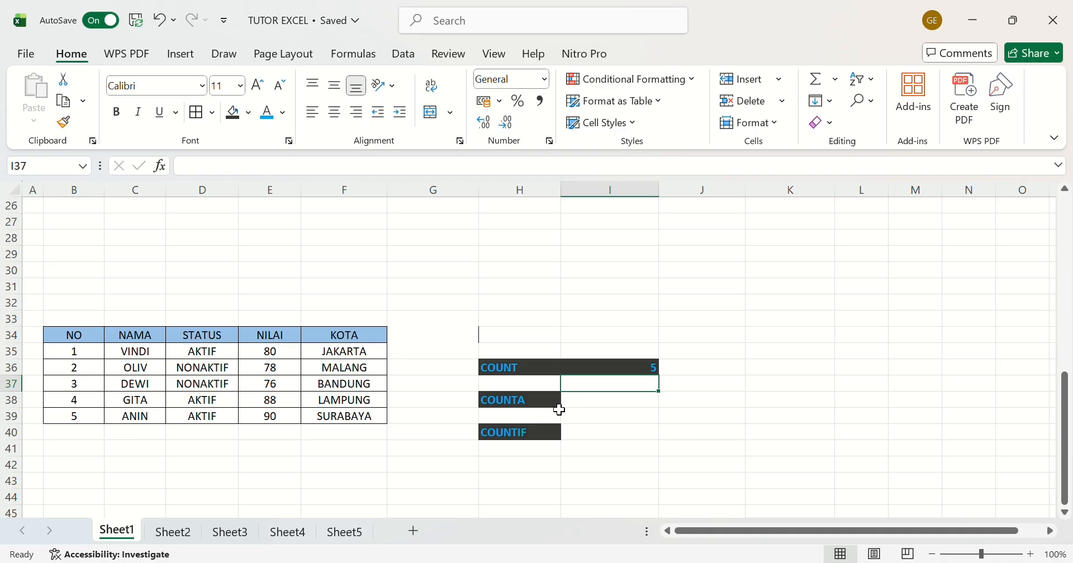
{"action": "left_click", "coordinate": [596, 406]}
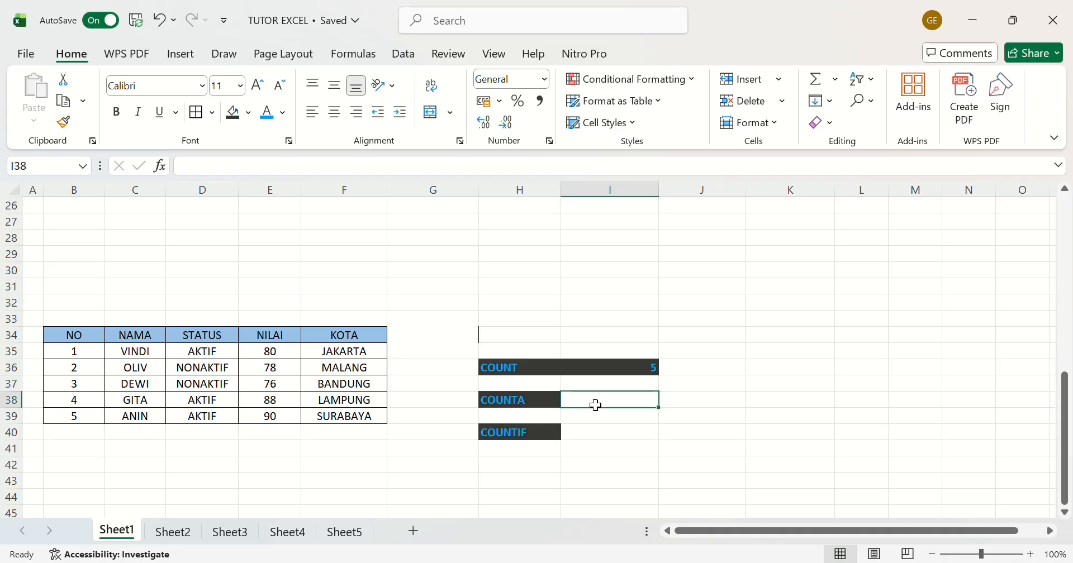
{"action": "left_click", "coordinate": [725, 375]}
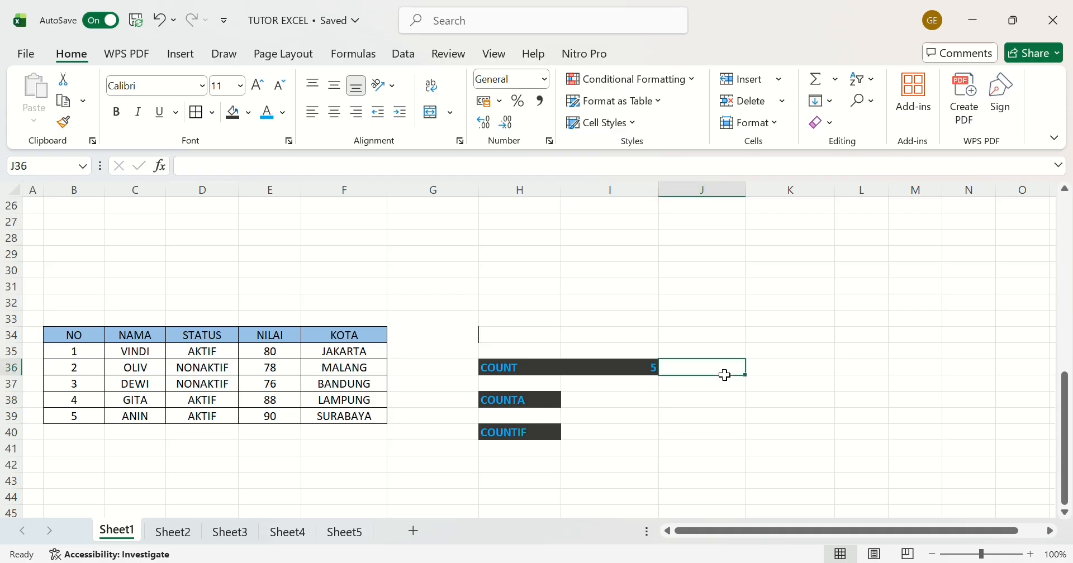
Apply a COUNT formula to the NAMA text entries C35:C39 in J36
{"action": "type", "text": "="}
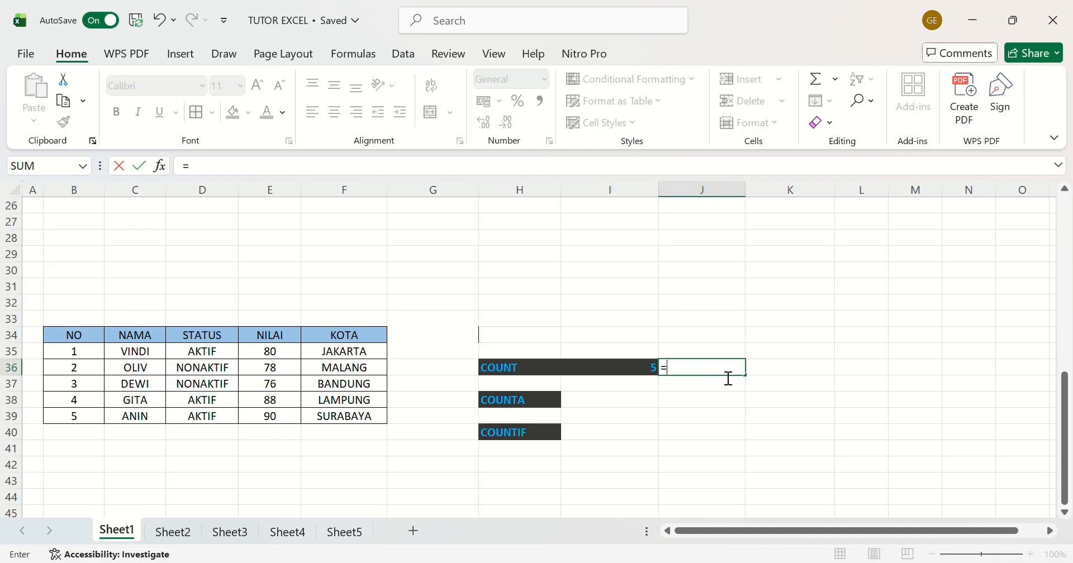
{"action": "type", "text": "COUNT"}
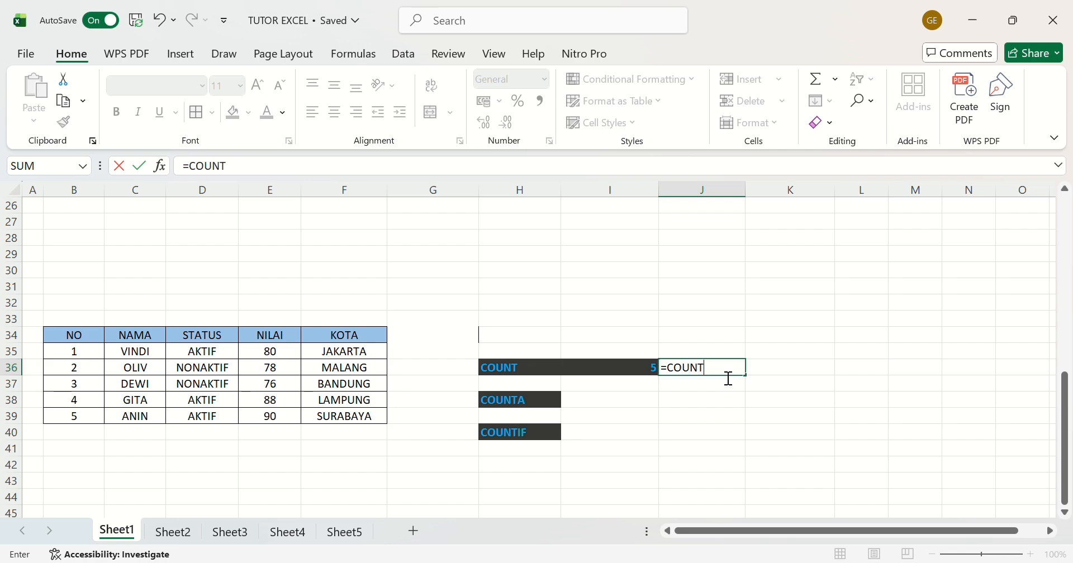
{"action": "type", "text": "("}
{"action": "left_click_drag", "start_coordinate": [155, 359], "coordinate": [153, 419]}
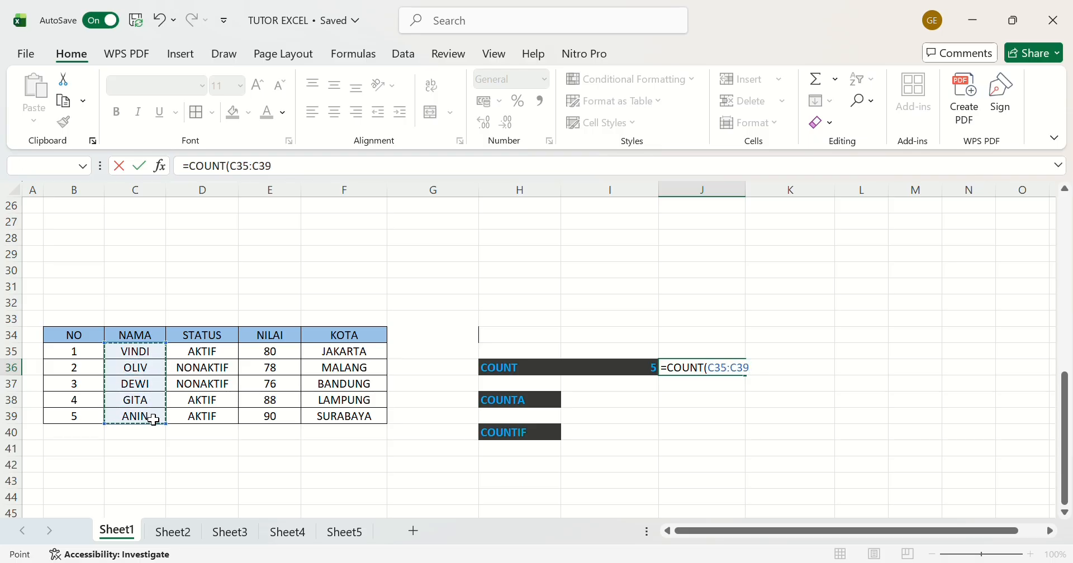
{"action": "key", "text": "Return"}
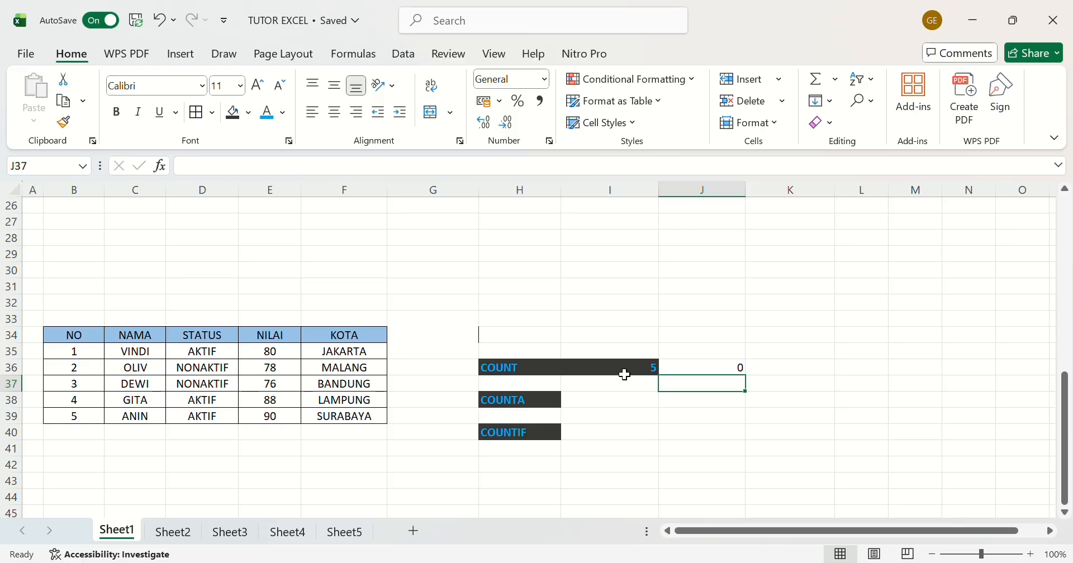
Count the filled NAMA cells in I38 with a COUNTA formula over C35:C39
{"action": "left_click", "coordinate": [628, 403]}
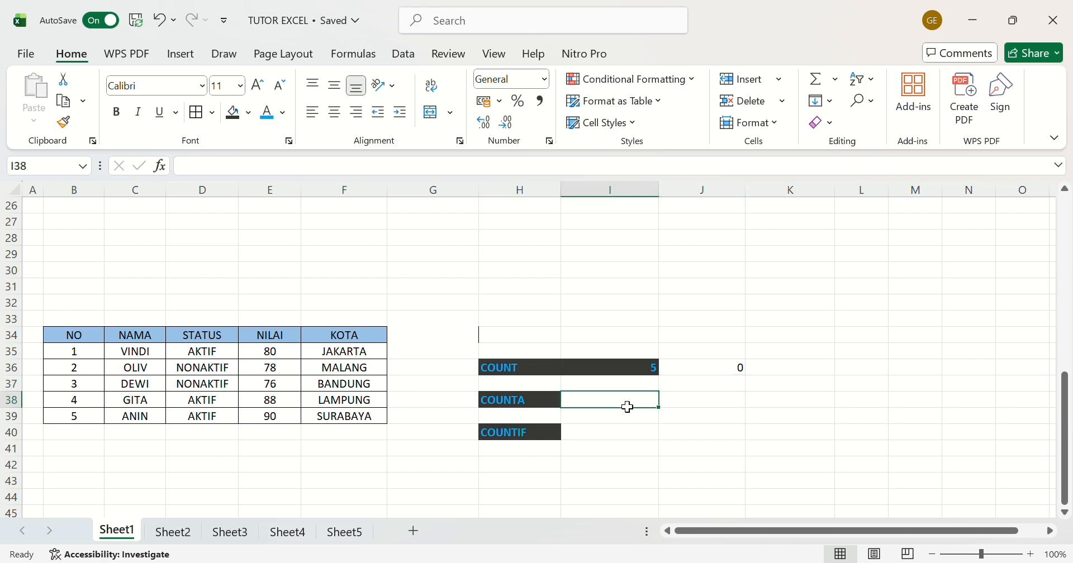
{"action": "type", "text": "=C"}
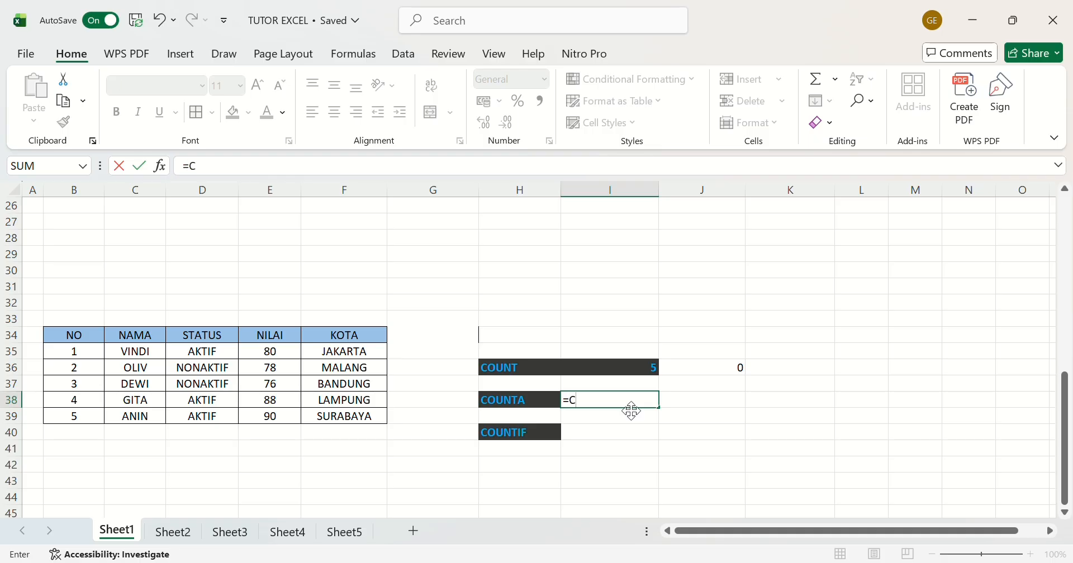
{"action": "type", "text": "OUNTA("}
{"action": "left_click_drag", "start_coordinate": [135, 356], "coordinate": [142, 415]}
{"action": "key", "text": "Return"}
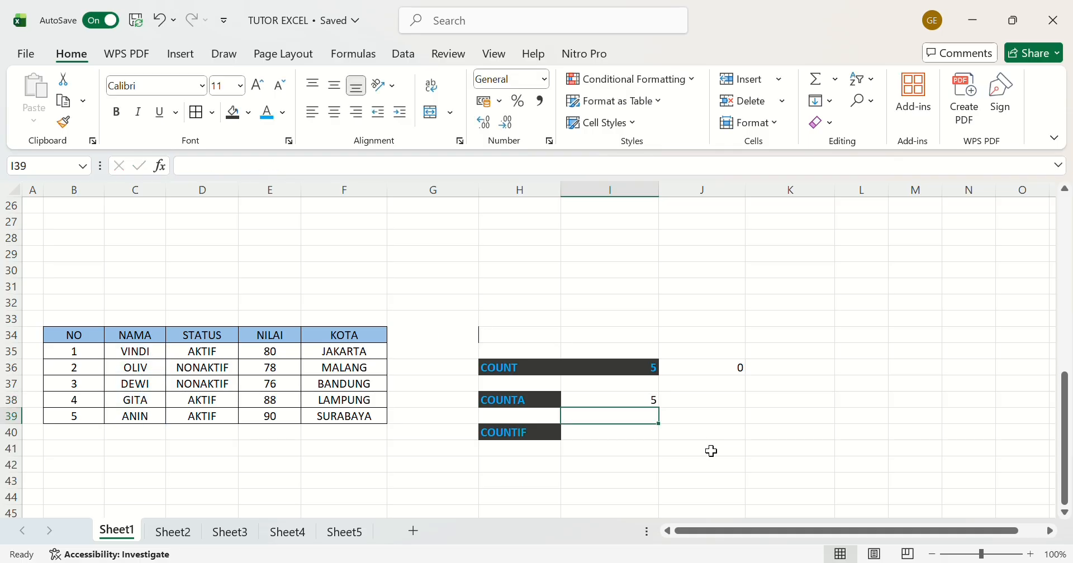
Count the filled NILAI cells in J38 with a COUNTA formula over E35:E39
{"action": "left_click", "coordinate": [722, 406]}
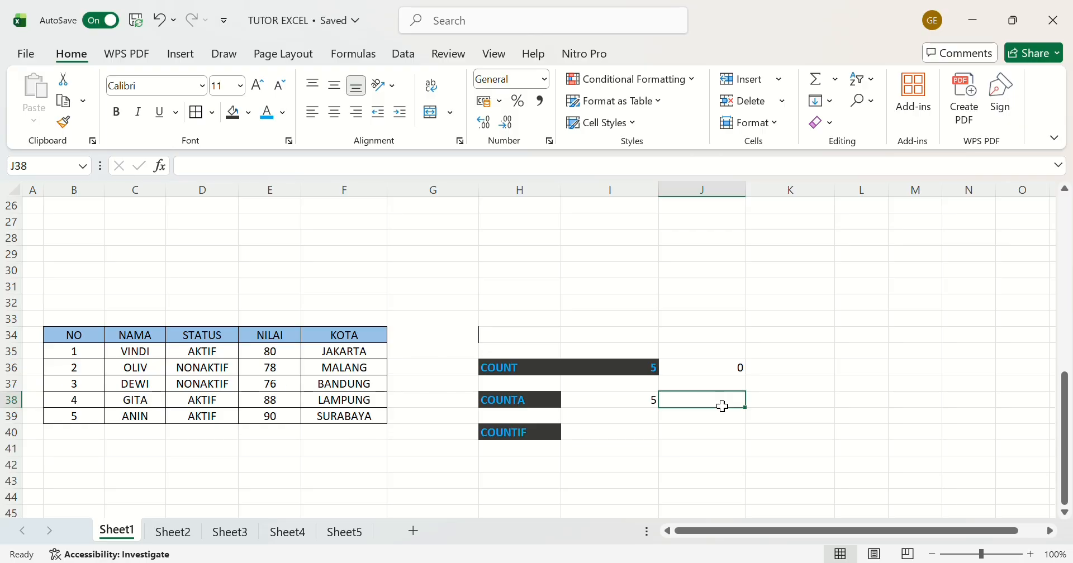
{"action": "type", "text": "="}
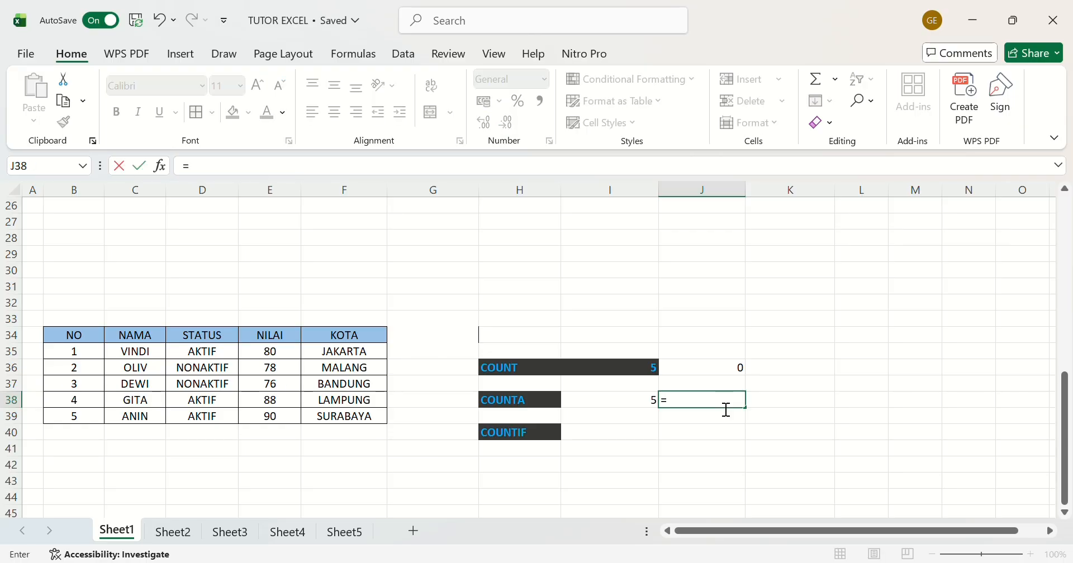
{"action": "type", "text": "COUNT"}
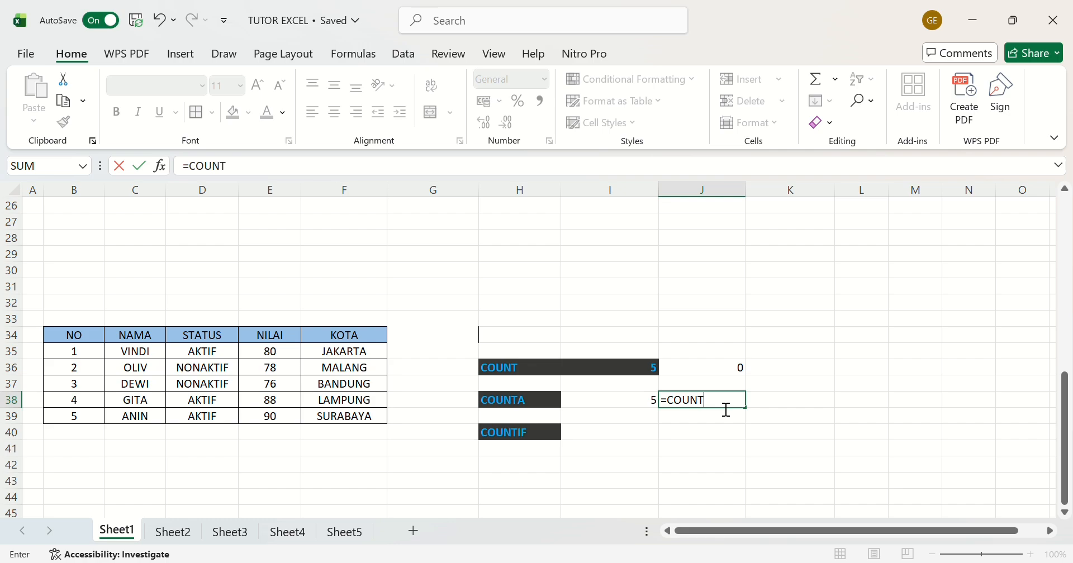
{"action": "type", "text": "A("}
{"action": "left_click_drag", "start_coordinate": [289, 352], "coordinate": [289, 417]}
{"action": "key", "text": "Return"}
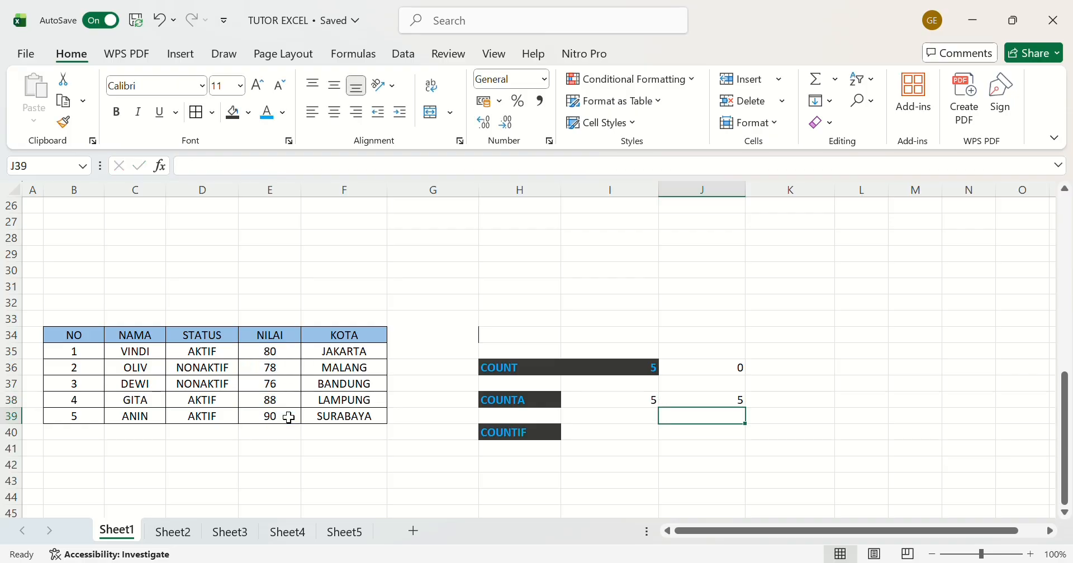
Count the STATUS cells D35:D39 that equal "AKTIF" in I40 with a COUNTIF formula
{"action": "left_click", "coordinate": [617, 436]}
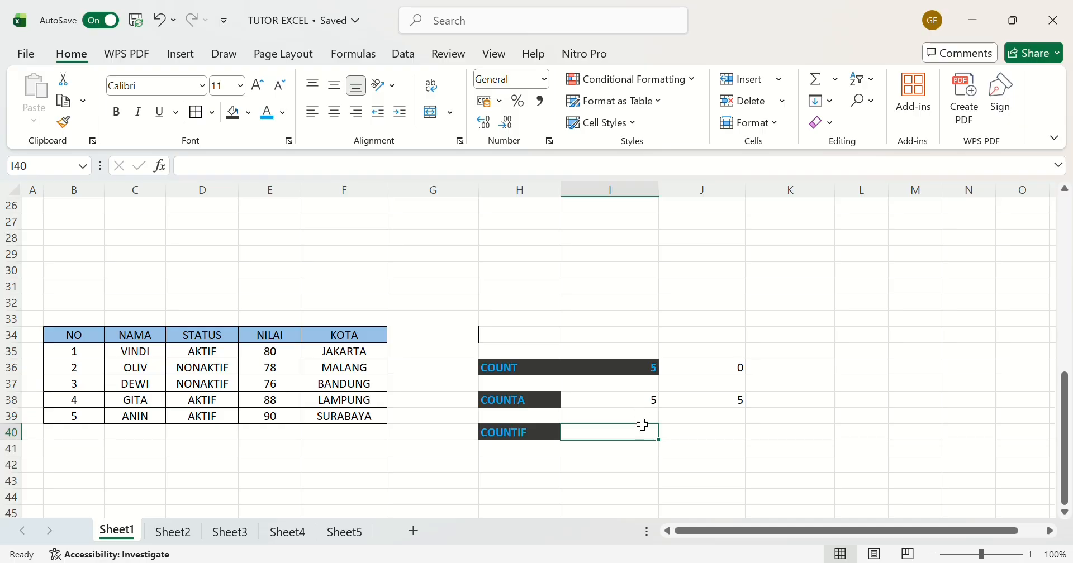
{"action": "type", "text": "="}
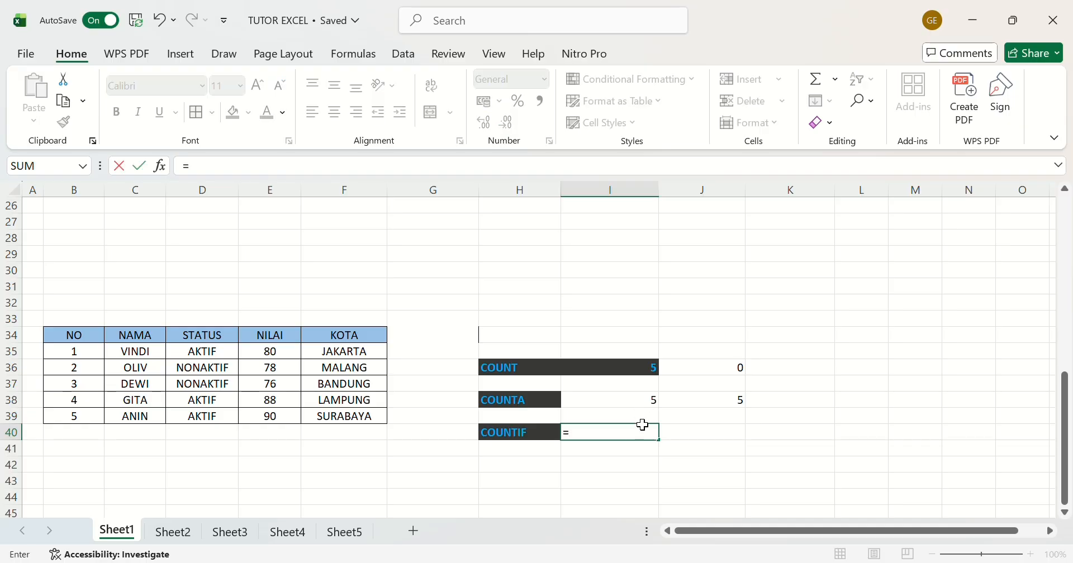
{"action": "type", "text": "COUNT"}
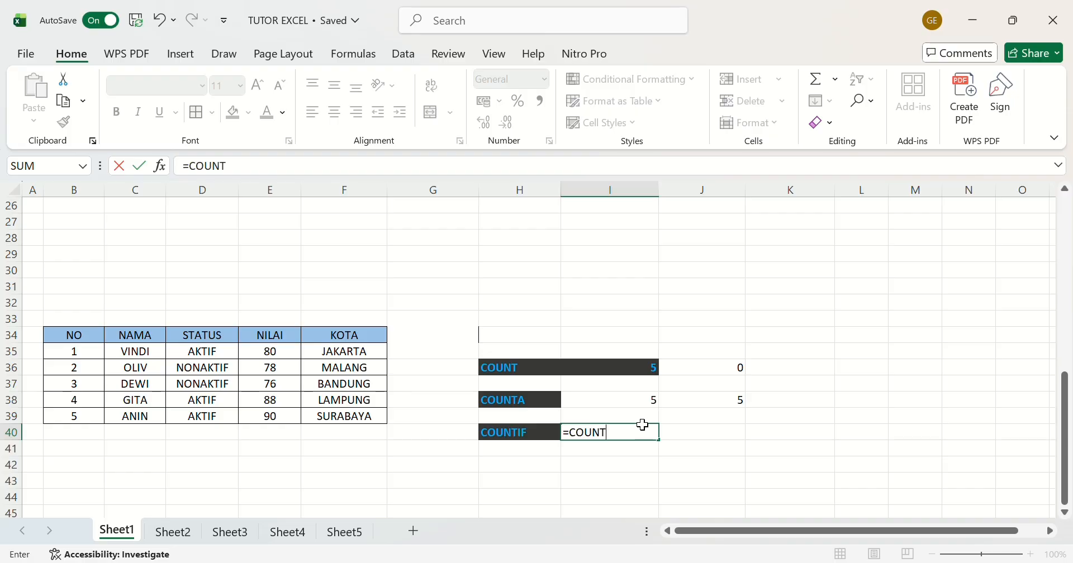
{"action": "type", "text": "IF("}
{"action": "left_click_drag", "start_coordinate": [218, 352], "coordinate": [225, 417]}
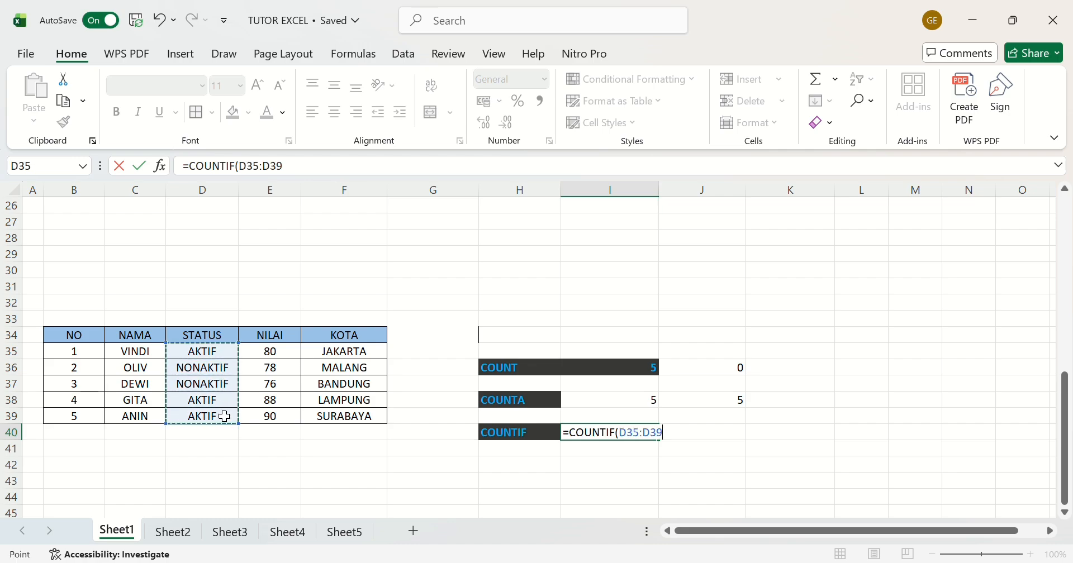
{"action": "type", "text": ";"}
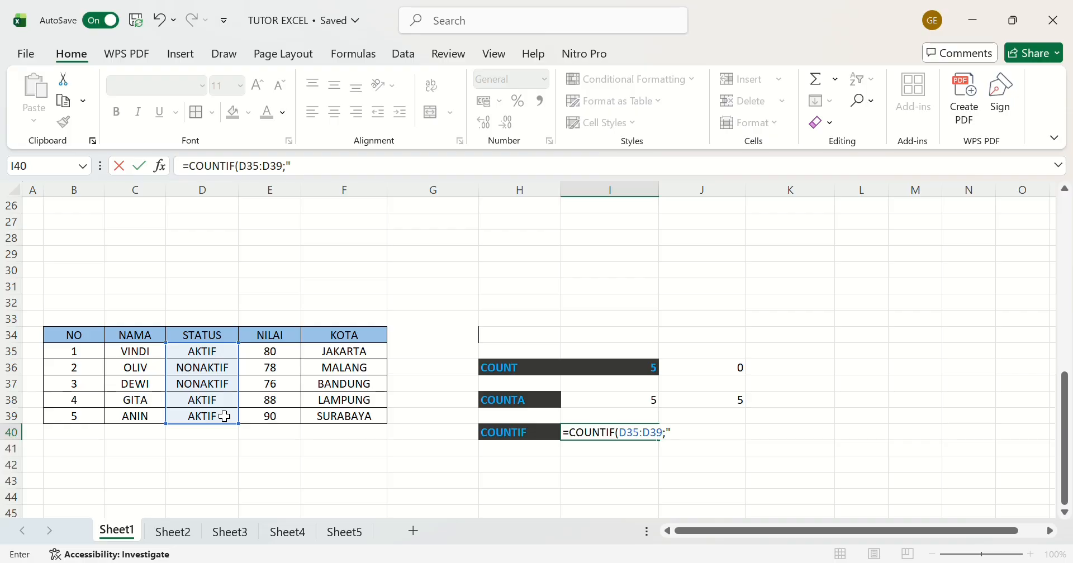
{"action": "type", "text": "\"AKTIF\""}
{"action": "key", "text": "Return"}
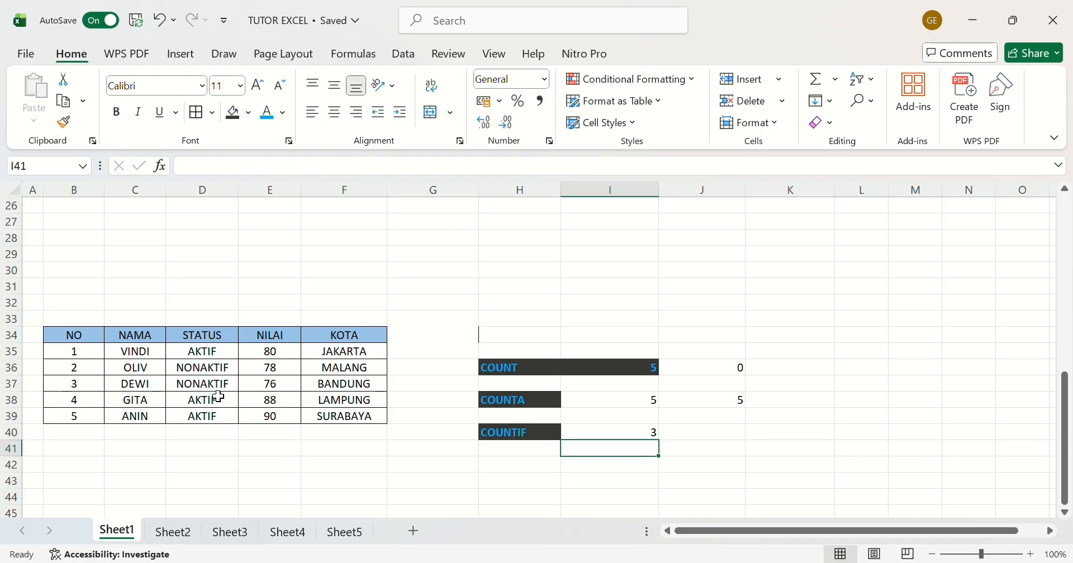
{"action": "left_click", "coordinate": [603, 434]}
{"action": "left_click", "coordinate": [208, 359]}
{"action": "left_click", "coordinate": [221, 402]}
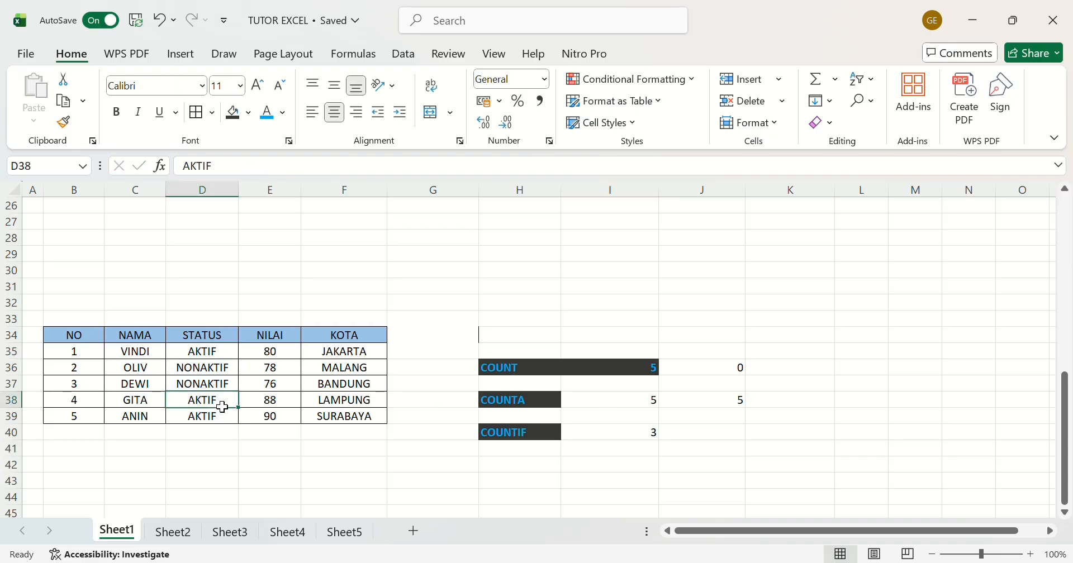
{"action": "left_click", "coordinate": [226, 419]}
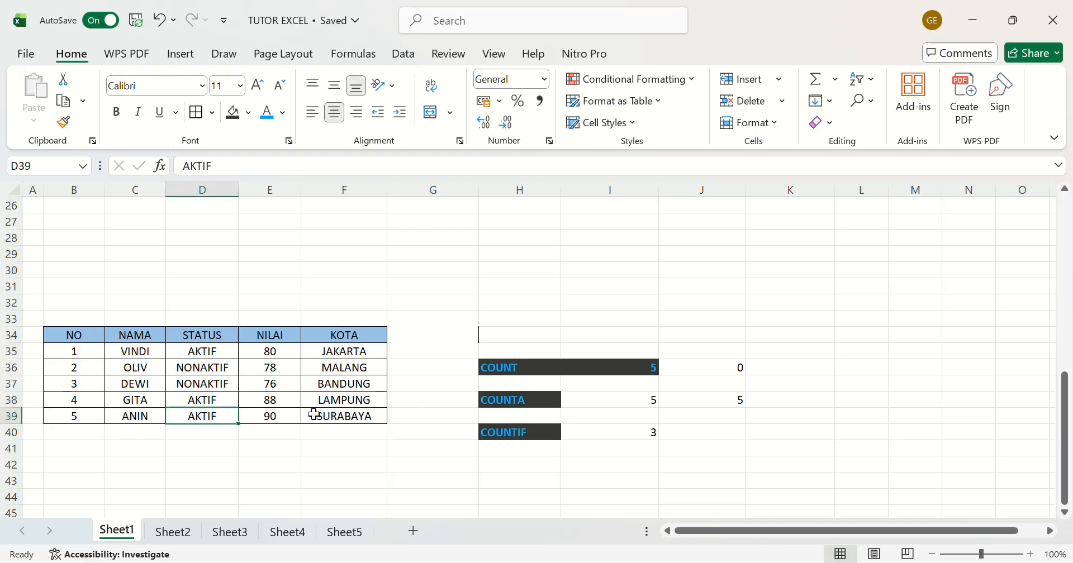
{"action": "left_click", "coordinate": [715, 438]}
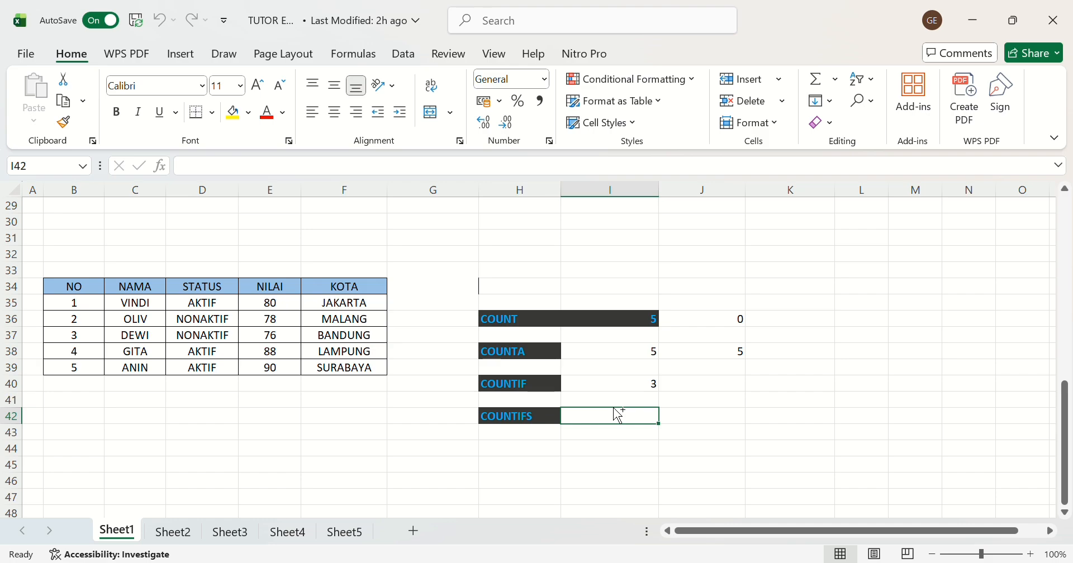
Fill the COUNTIFS label cell H42 rightward into I42 to copy its dark formatting, and clear the copied text
{"action": "key", "text": "ctrl+r"}
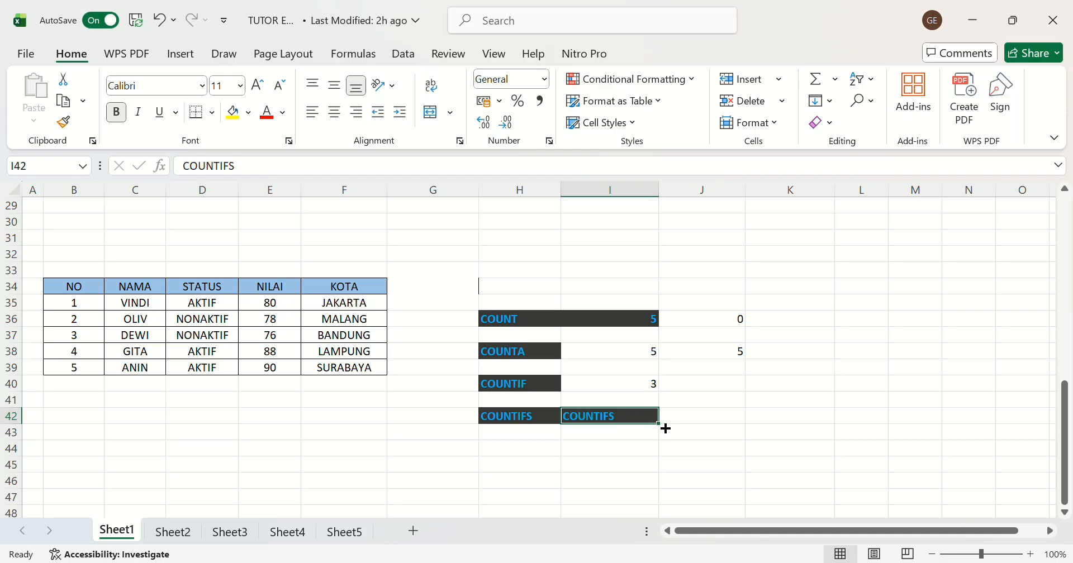
{"action": "key", "text": "BackSpace"}
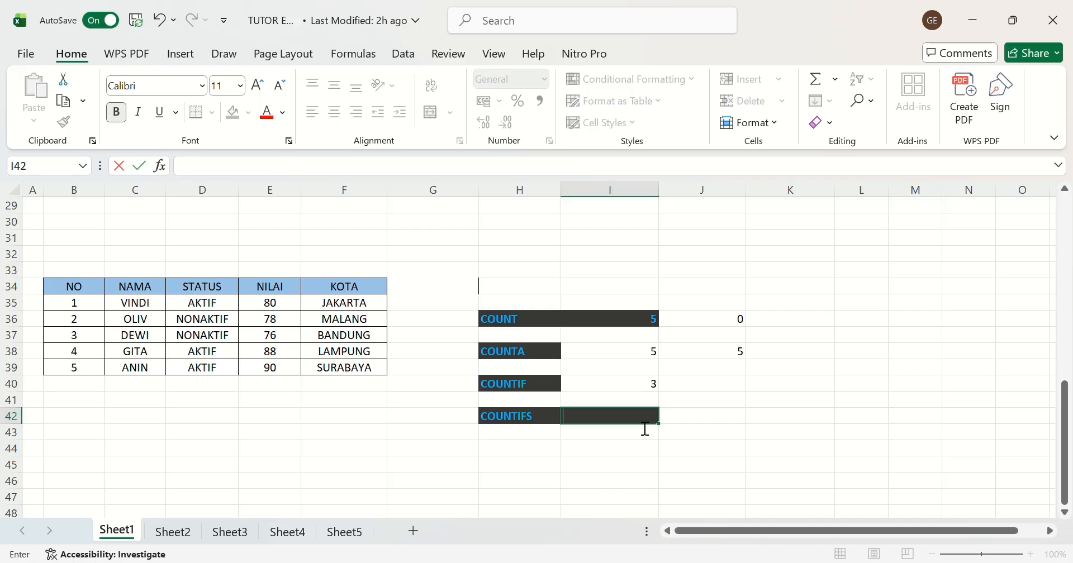
Count the rows with STATUS D35:D39 "AKTIF" and KOTA F35:F39 "JAKARTA" in I42 with a COUNTIFS formula
{"action": "type", "text": "="}
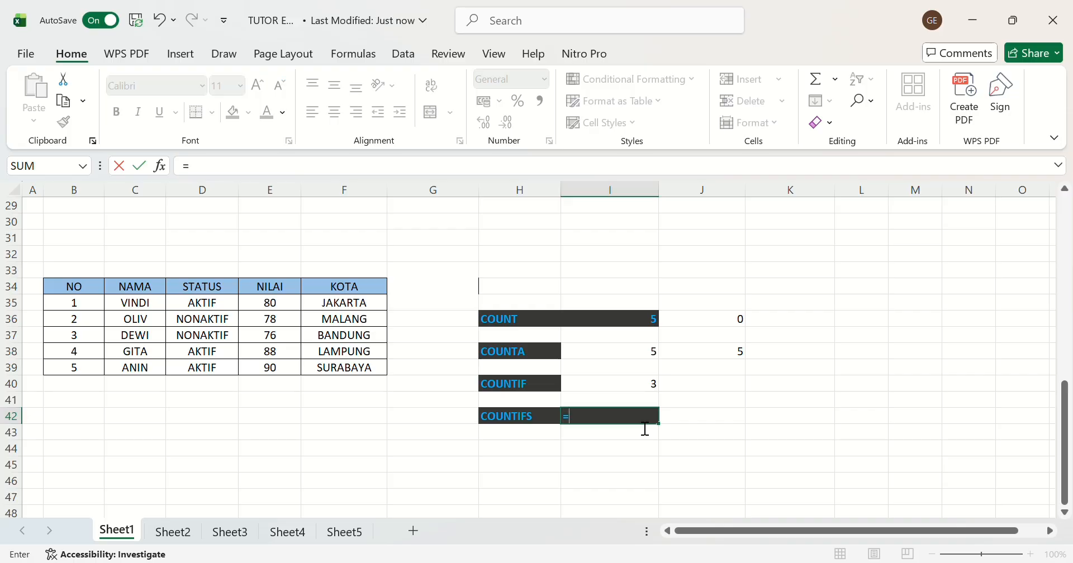
{"action": "type", "text": "COUNTIFS("}
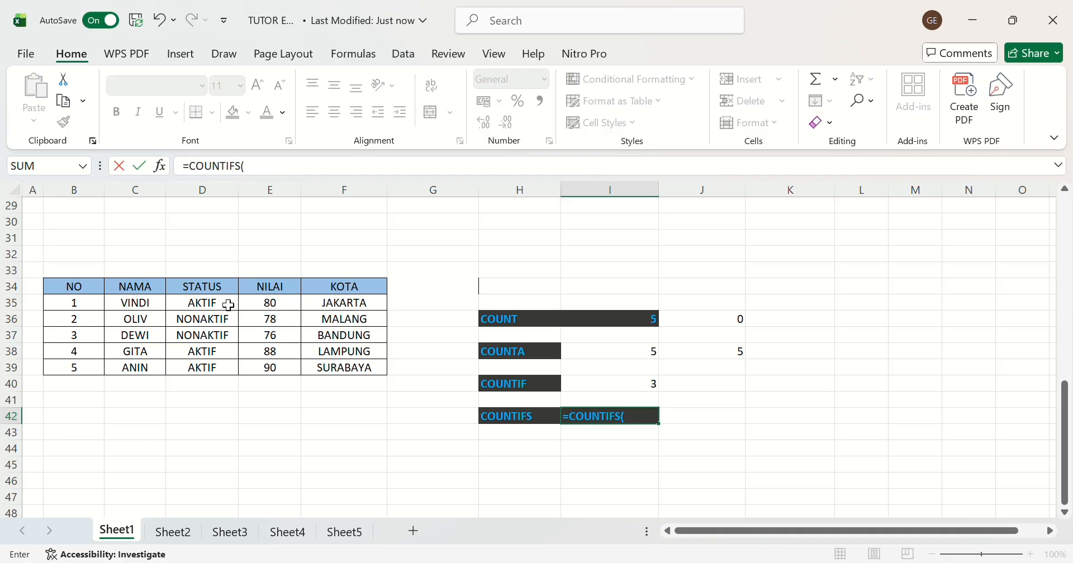
{"action": "left_click_drag", "start_coordinate": [221, 306], "coordinate": [220, 373]}
{"action": "type", "text": ";"}
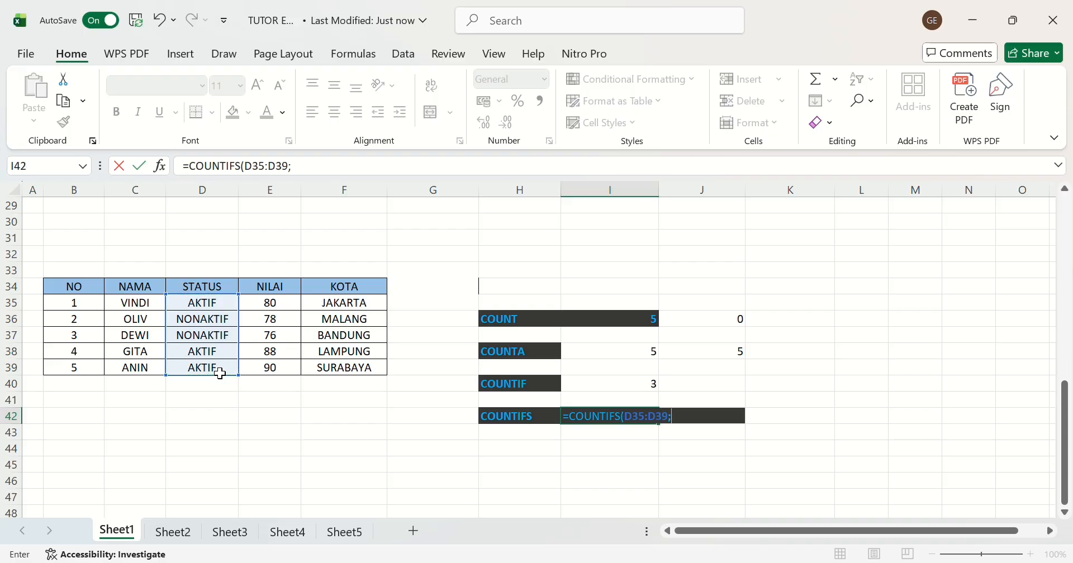
{"action": "type", "text": "\"AKTIF\";"}
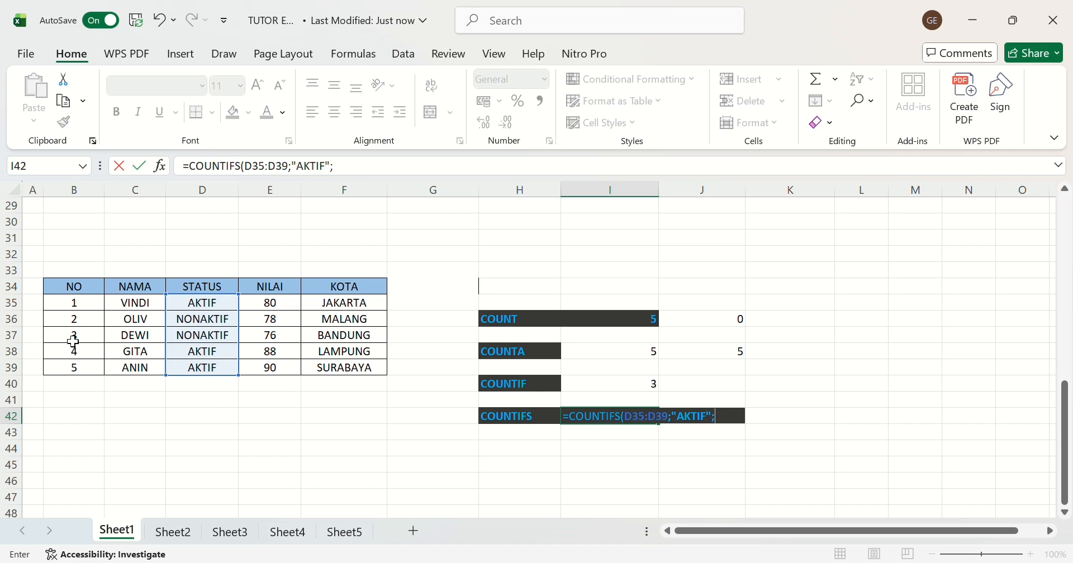
{"action": "left_click_drag", "start_coordinate": [371, 310], "coordinate": [366, 369]}
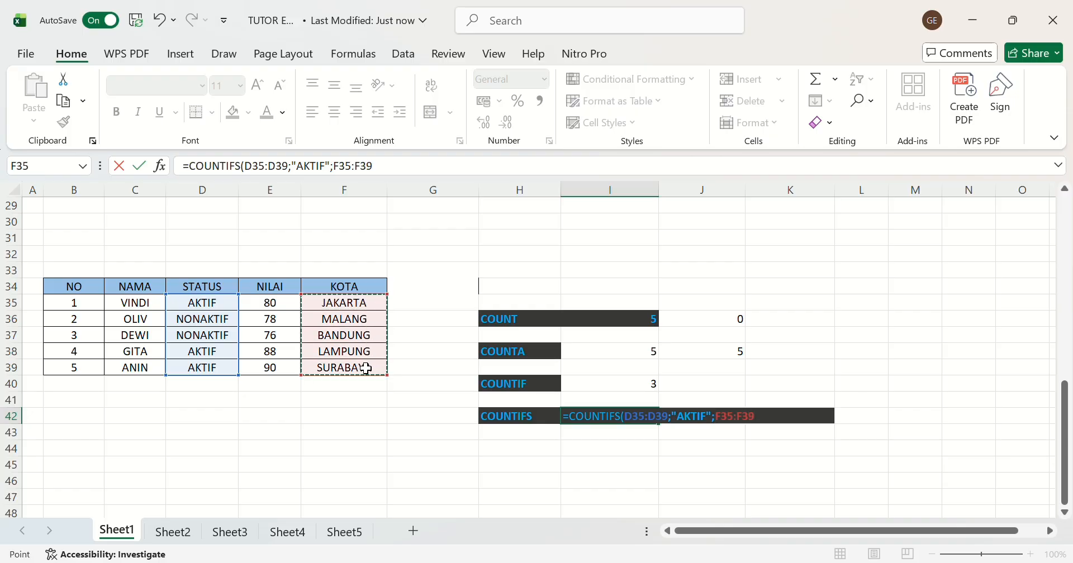
{"action": "type", "text": ";"}
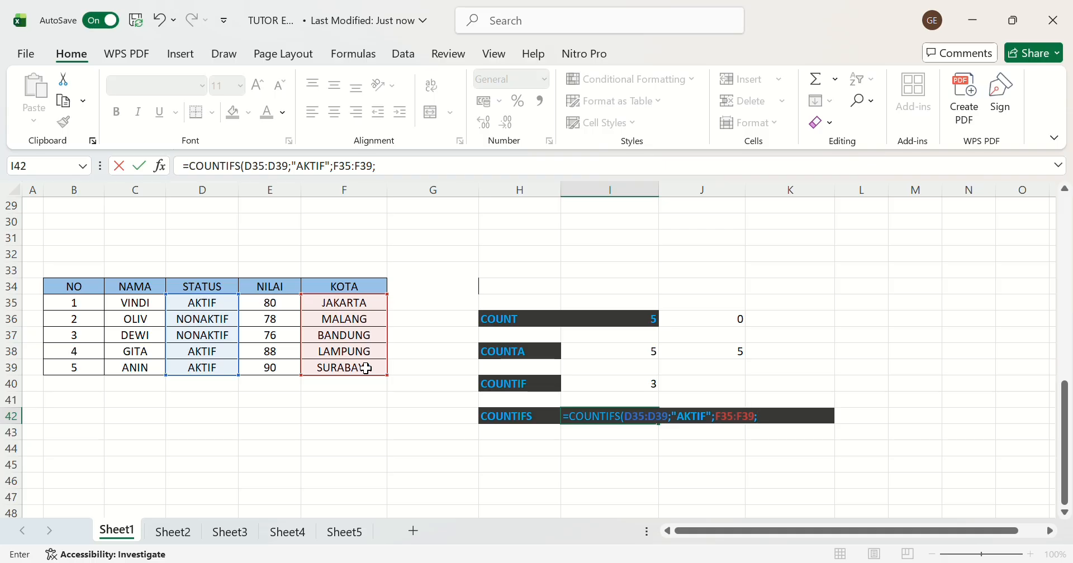
{"action": "type", "text": "\""}
{"action": "key", "text": "BackSpace"}
{"action": "type", "text": "\"JAKAR"}
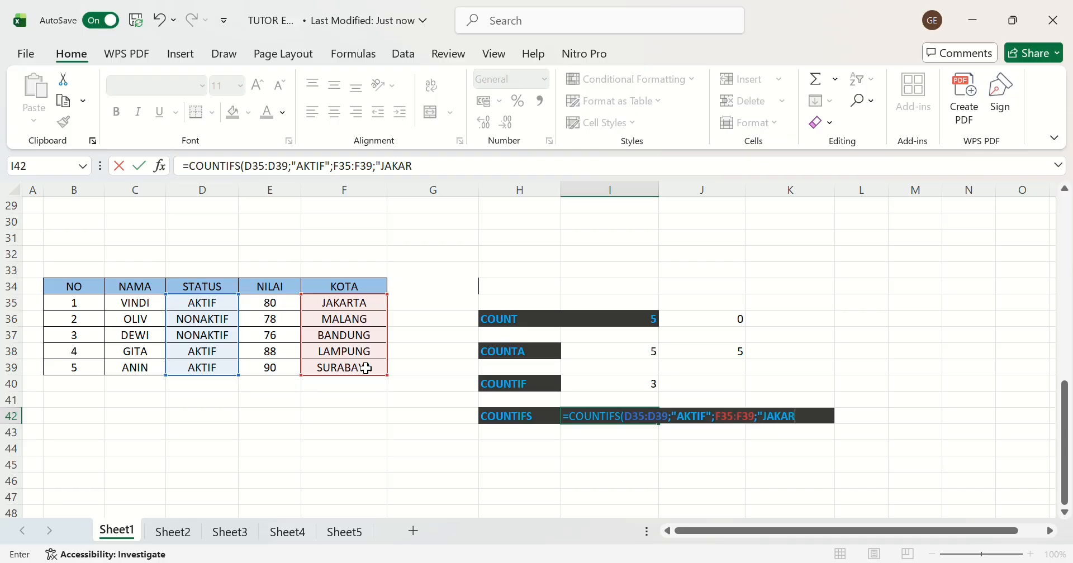
{"action": "type", "text": "TA\")"}
{"action": "key", "text": "Return"}
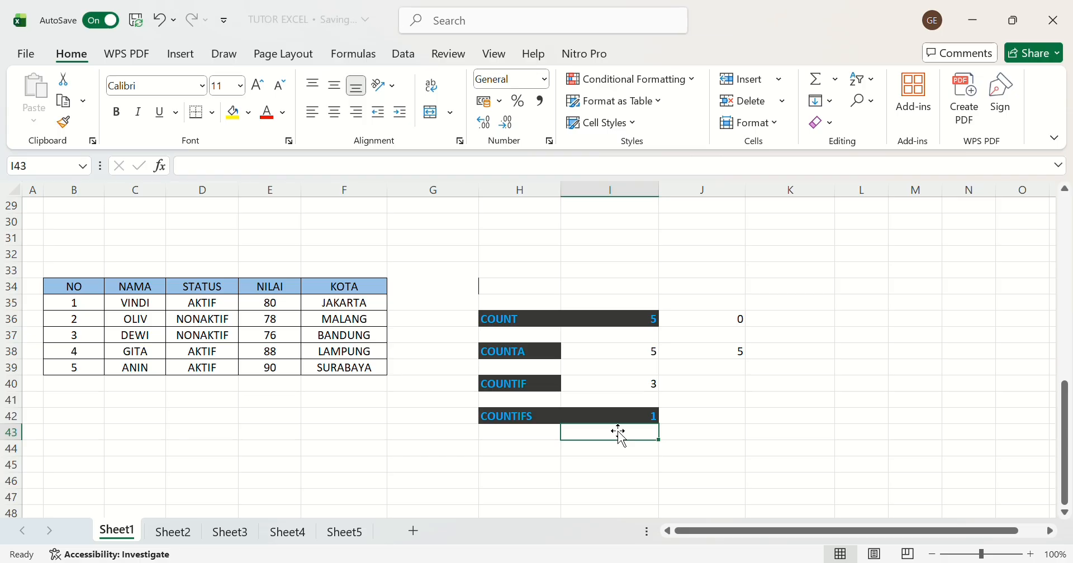
{"action": "left_click", "coordinate": [645, 422]}
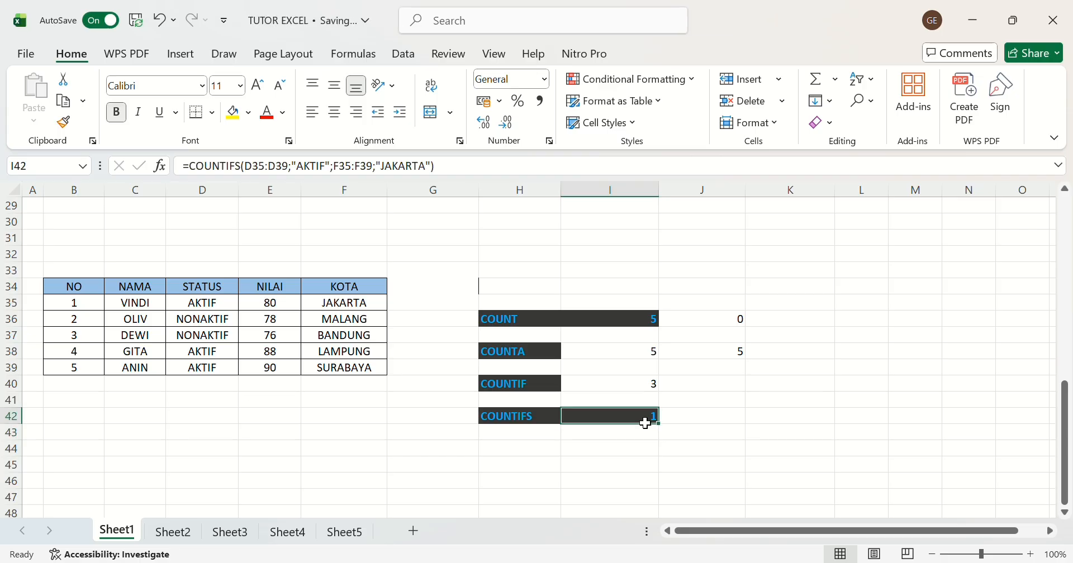